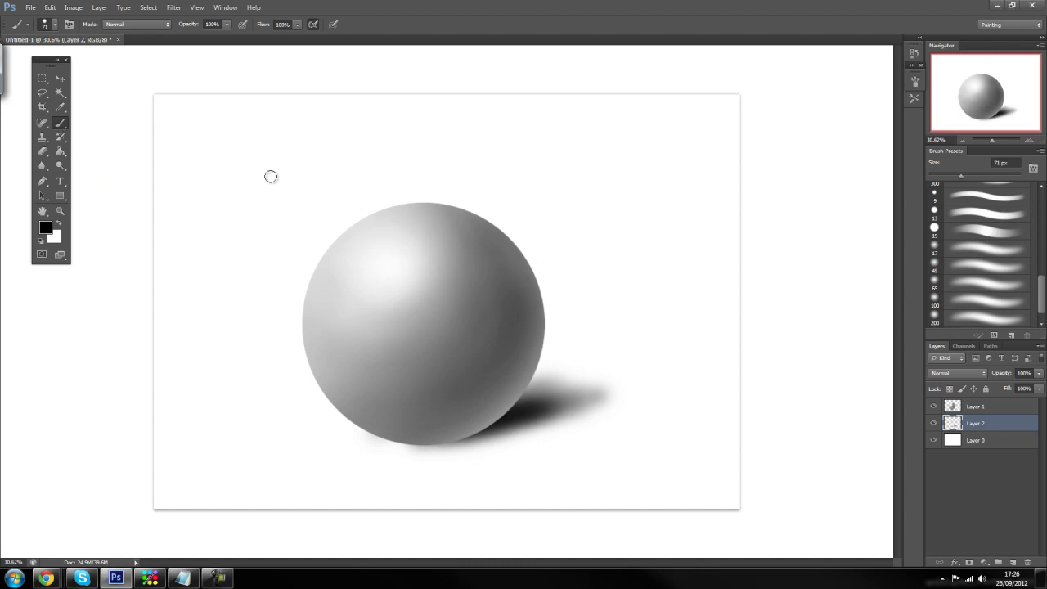
Paint black light-direction arrows pointing at the sphere's upper-left and lower-left sides, and circle its highlight
mouse_move(183, 123)
left_mouse_down()
mouse_move(264, 170)
mouse_move(246, 189)
mouse_move(226, 186)
left_mouse_up()
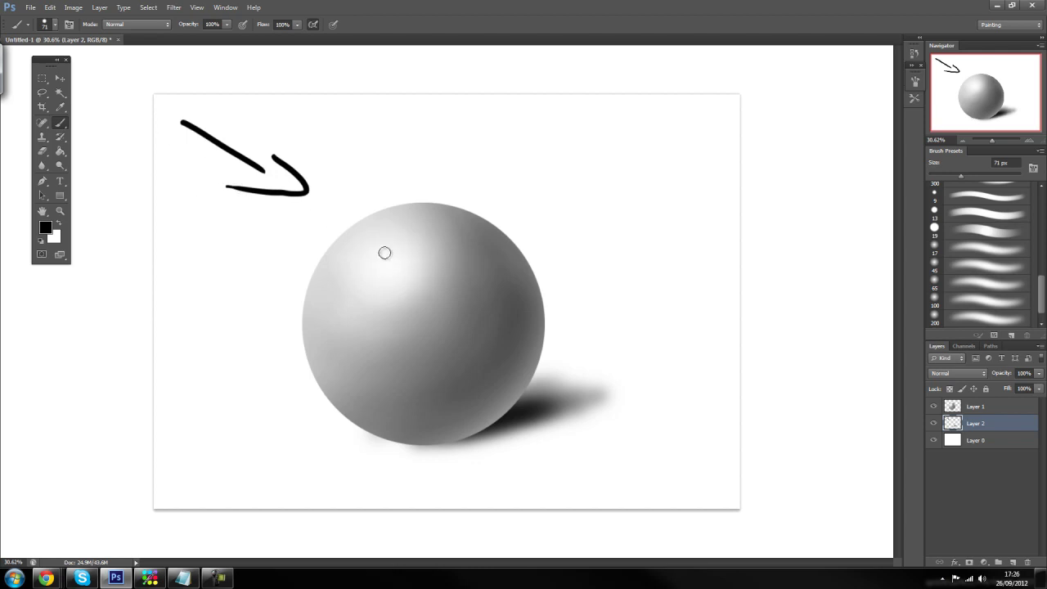
mouse_move(430, 283)
left_mouse_down()
mouse_move(373, 269)
mouse_move(418, 285)
mouse_move(396, 243)
mouse_move(351, 276)
mouse_move(386, 290)
left_mouse_up()
mouse_move(184, 326)
left_mouse_down()
mouse_move(332, 405)
mouse_move(379, 417)
mouse_move(325, 423)
left_mouse_up()
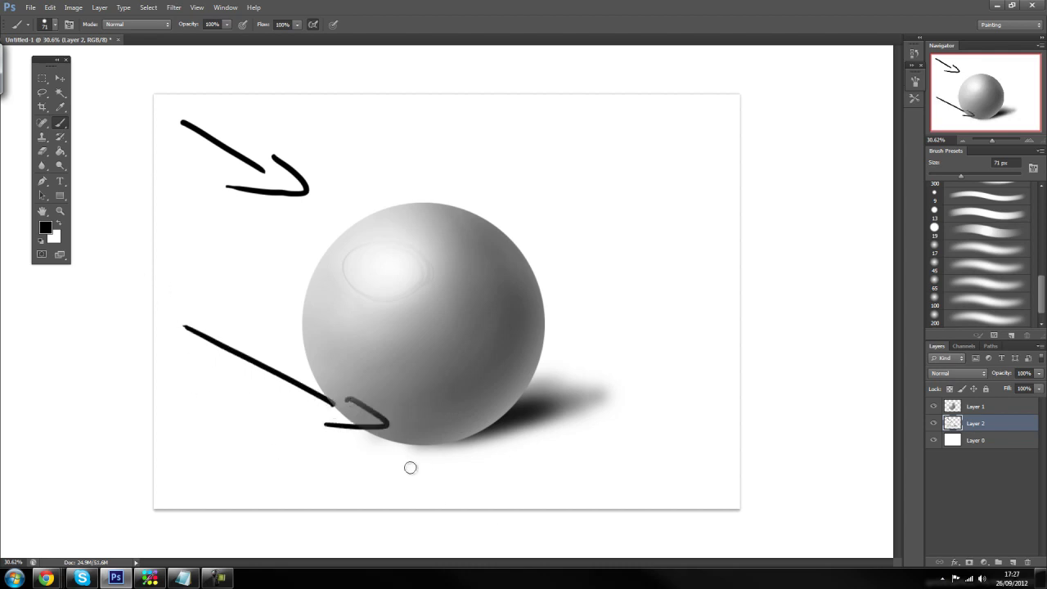
Paint a black ground line beneath the sphere and add arrows showing light falling from its left side onto the ground
left_click_drag(456, 467, 352, 473)
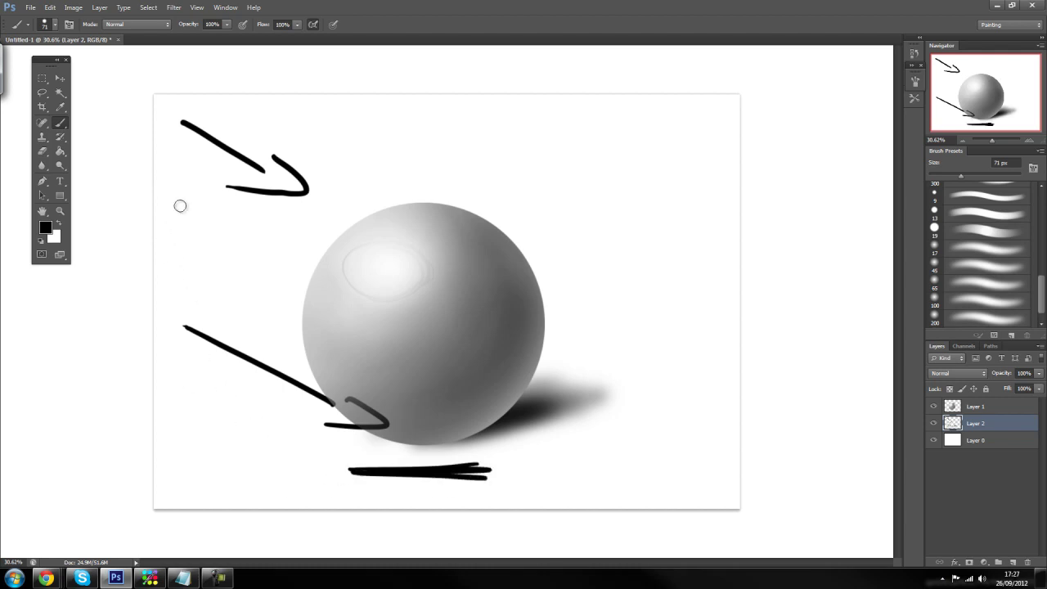
left_click(179, 162)
left_click_drag(179, 162, 295, 309)
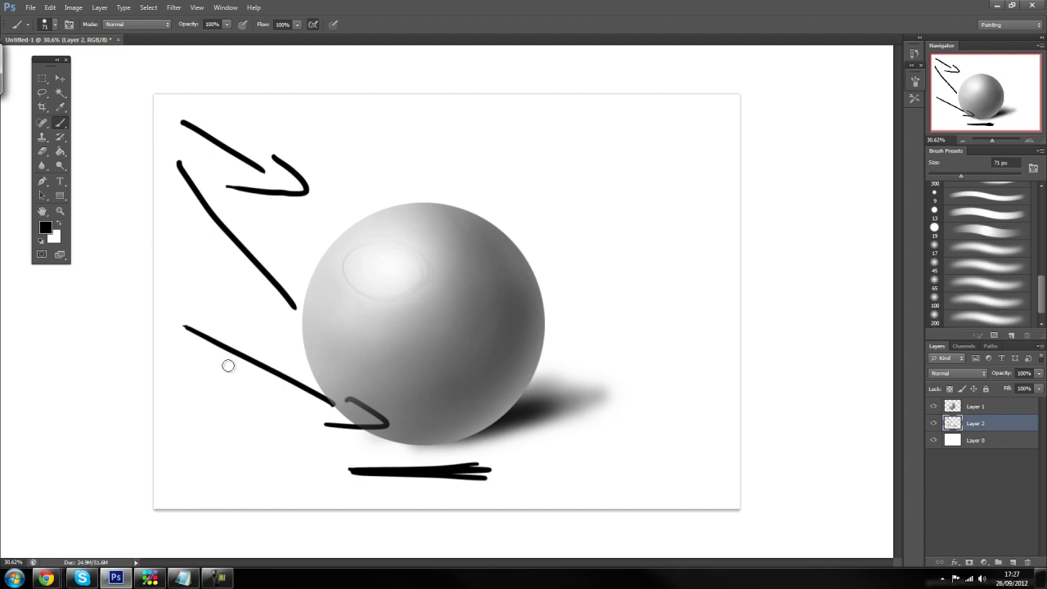
key("ctrl+z")
mouse_move(182, 225)
left_mouse_down()
mouse_move(327, 426)
mouse_move(256, 395)
left_mouse_up()
mouse_move(168, 331)
left_mouse_down()
mouse_move(269, 416)
mouse_move(278, 412)
mouse_move(252, 444)
mouse_move(343, 468)
left_mouse_up()
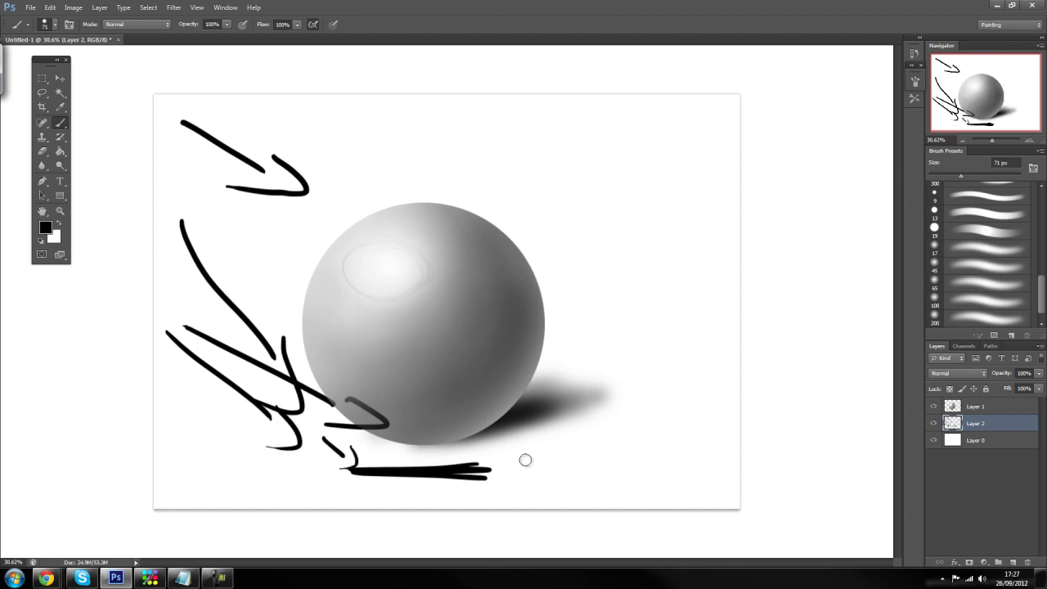
Paint a long curved arrow over the sphere's right side and extend the ground line with a bounce arrow pointing into the shadow
left_click_drag(540, 201, 567, 191)
mouse_move(350, 107)
left_mouse_down()
mouse_move(679, 268)
mouse_move(719, 349)
mouse_move(685, 351)
left_mouse_up()
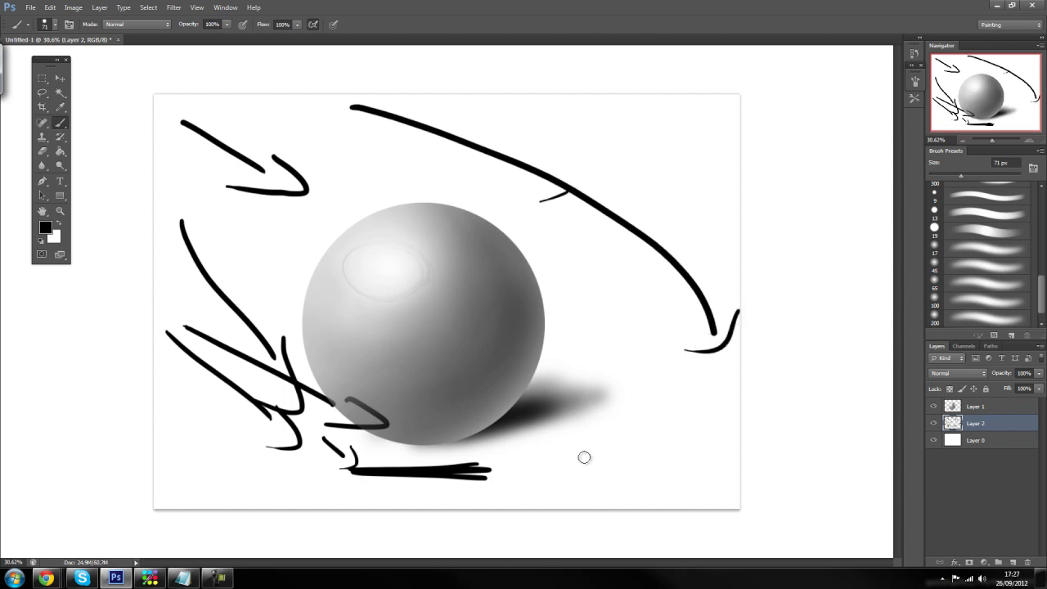
mouse_move(588, 455)
left_mouse_down()
mouse_move(530, 420)
mouse_move(560, 436)
mouse_move(573, 474)
left_mouse_up()
mouse_move(623, 442)
left_mouse_down()
mouse_move(564, 478)
mouse_move(444, 482)
left_mouse_up()
left_click_drag(615, 467, 457, 470)
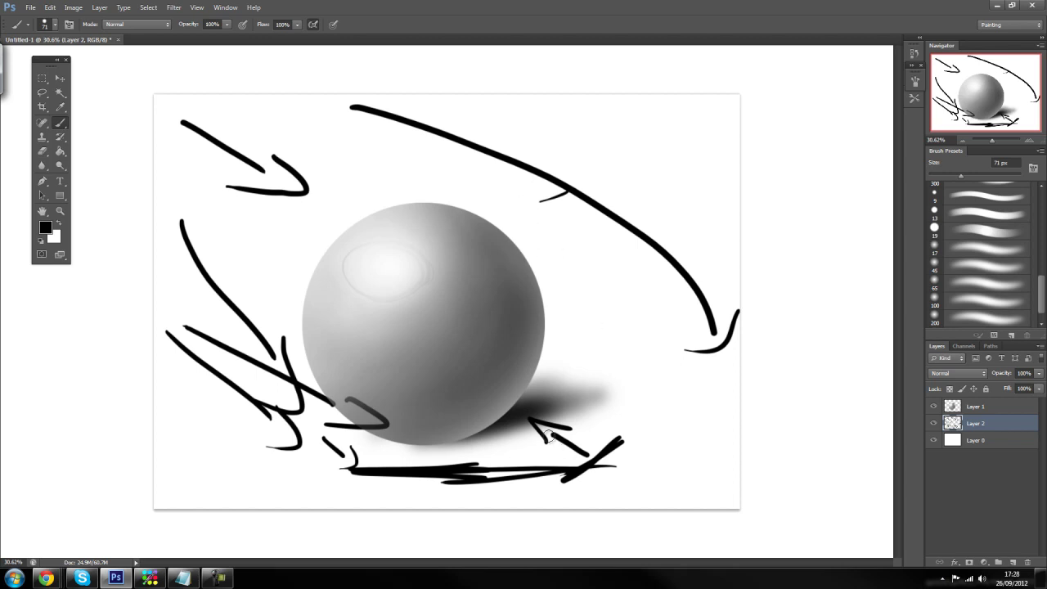
left_click_drag(594, 451, 459, 468)
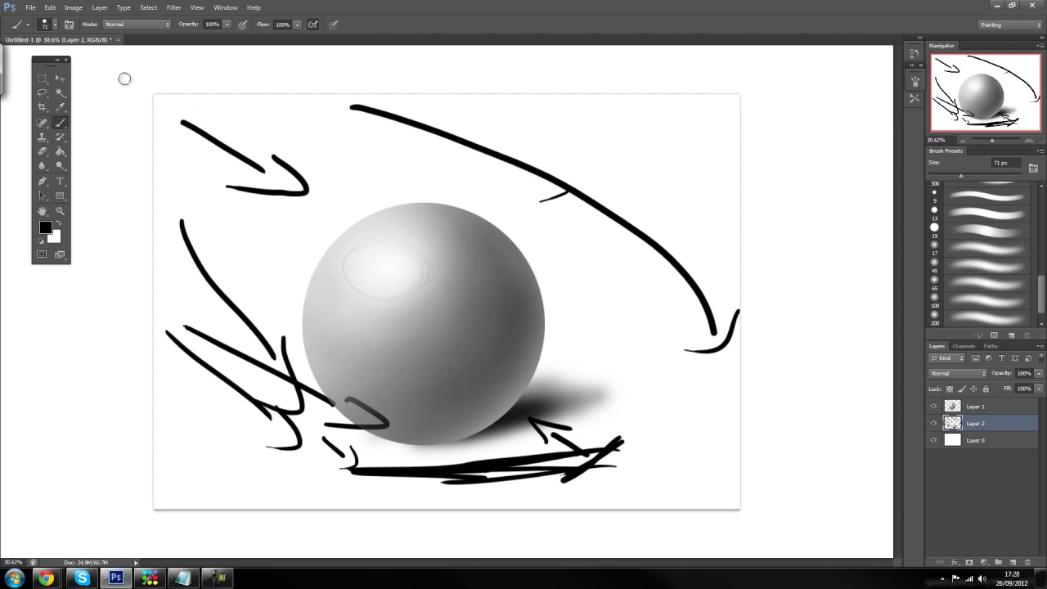
Retrace the upper-left light arrow and mark light from the upper right with an arrow and a ring on the sphere
mouse_move(169, 104)
left_mouse_down()
mouse_move(270, 177)
mouse_move(233, 188)
left_mouse_up()
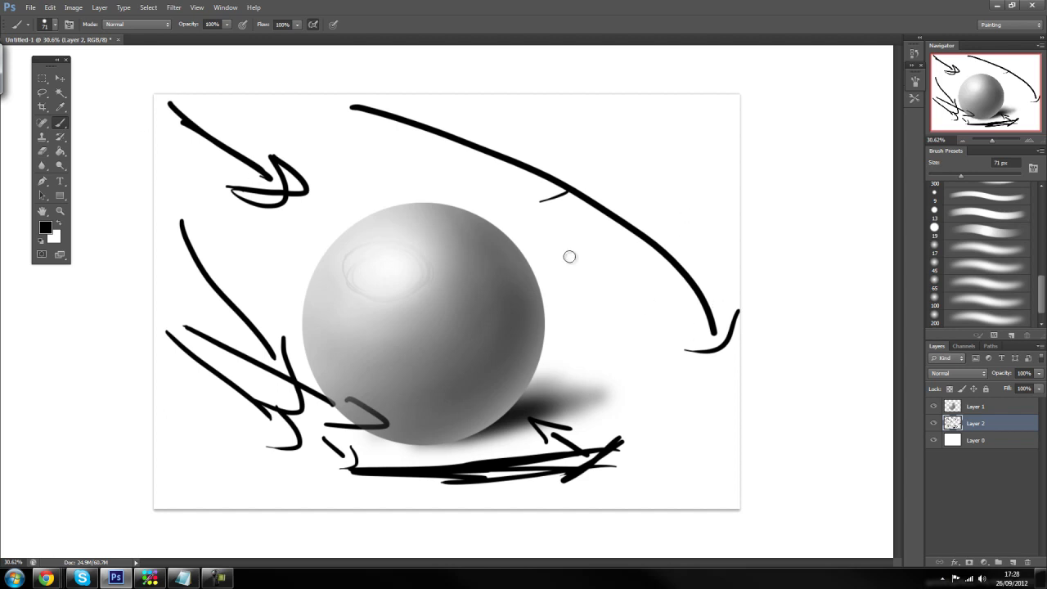
mouse_move(660, 123)
left_mouse_down()
mouse_move(578, 206)
mouse_move(544, 224)
left_mouse_up()
mouse_move(544, 178)
left_mouse_down()
mouse_move(544, 223)
mouse_move(619, 203)
left_mouse_up()
mouse_move(500, 239)
left_mouse_down()
mouse_move(512, 283)
mouse_move(460, 315)
left_mouse_up()
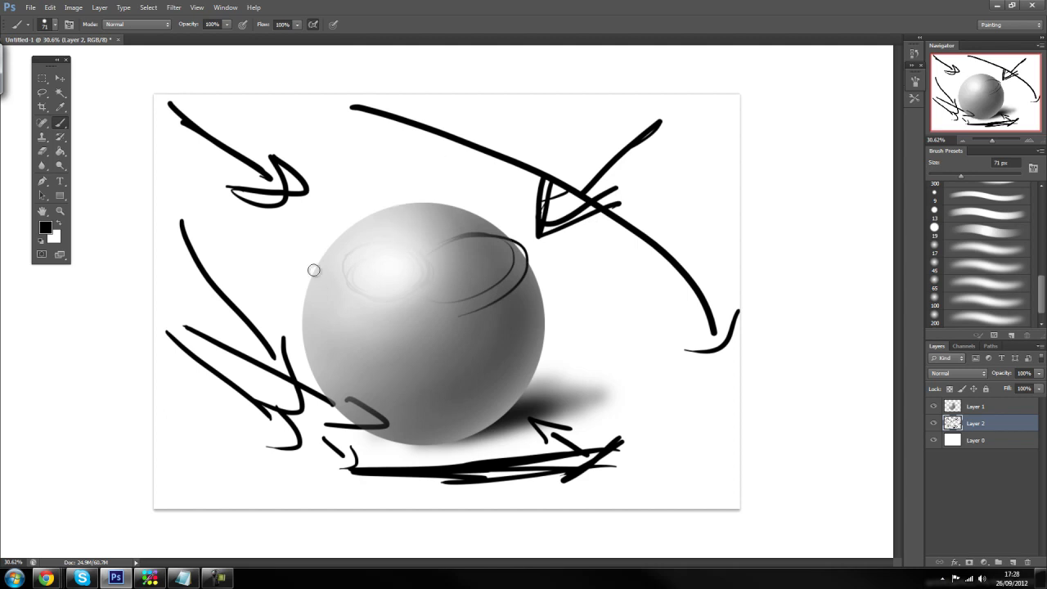
Close the annotated sphere document without saving its changes
left_click(117, 39)
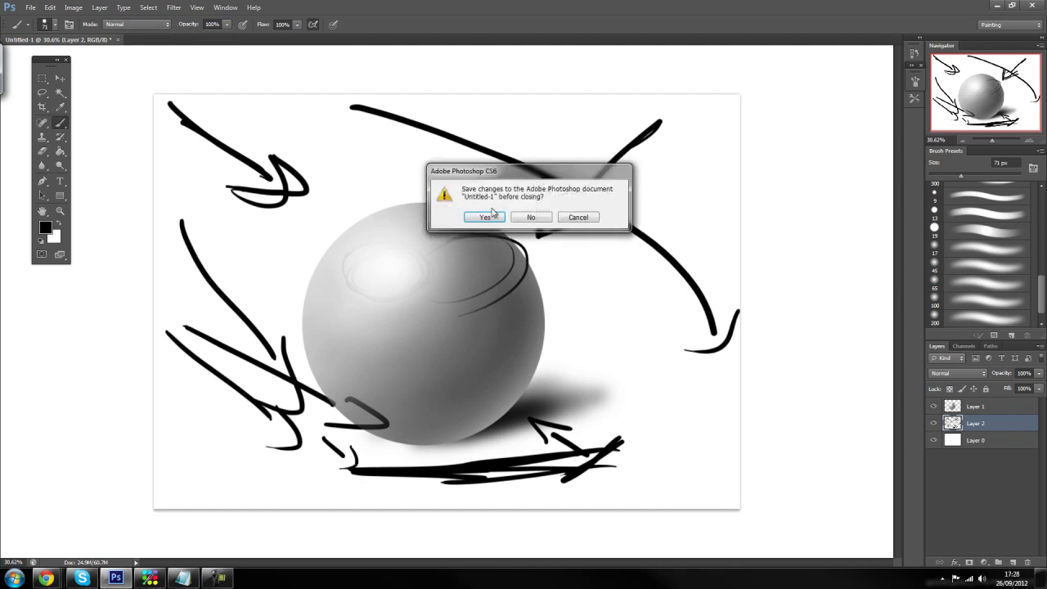
left_click(545, 222)
left_click(27, 10)
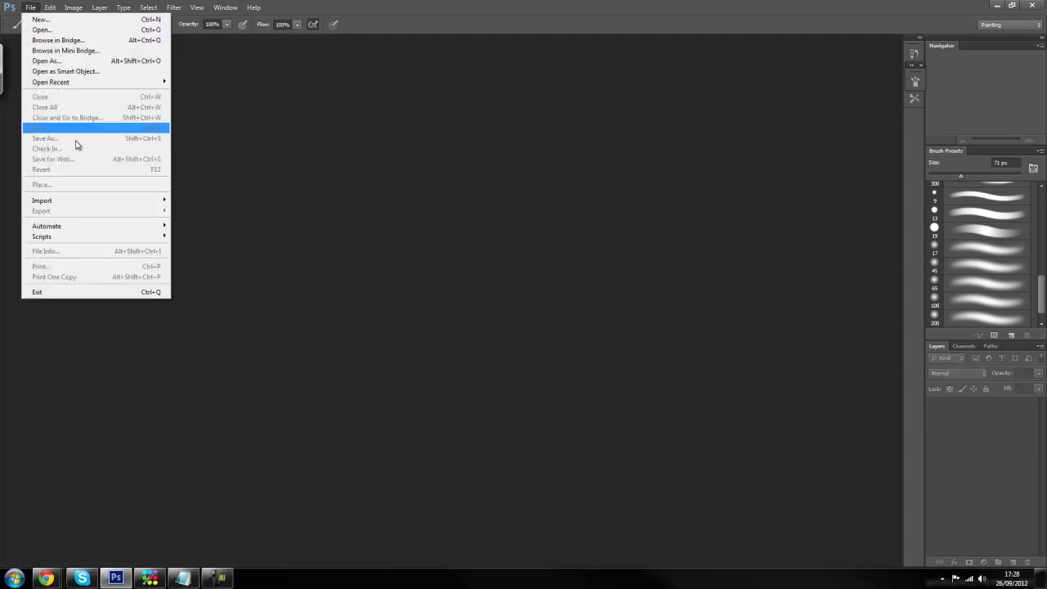
left_click(461, 123)
Use the Painting workspace and reset it to its original panel layout
left_click(226, 7)
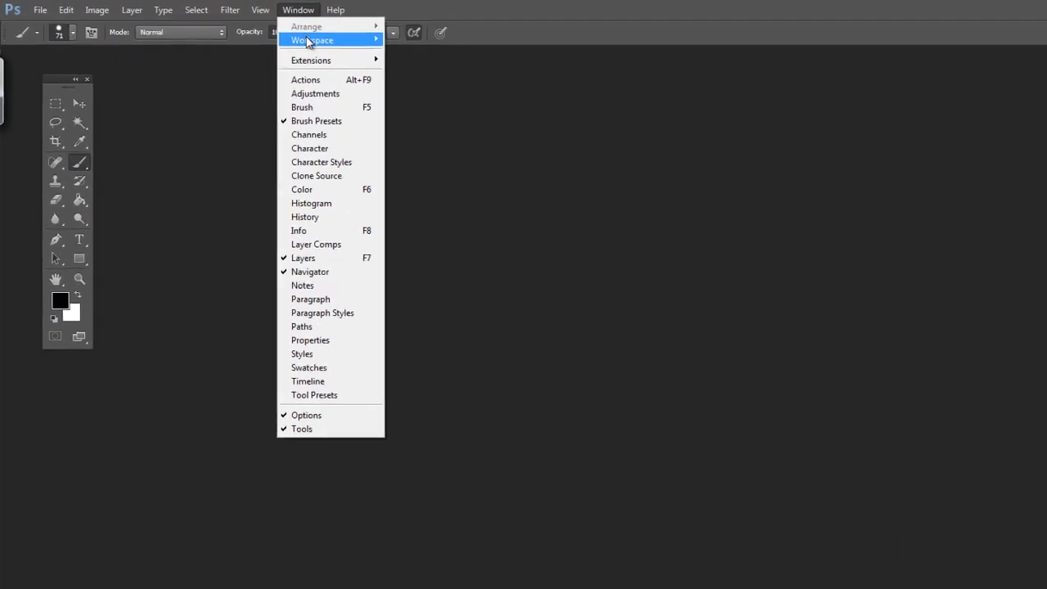
left_click(367, 14)
left_click(225, 8)
mouse_move(298, 44)
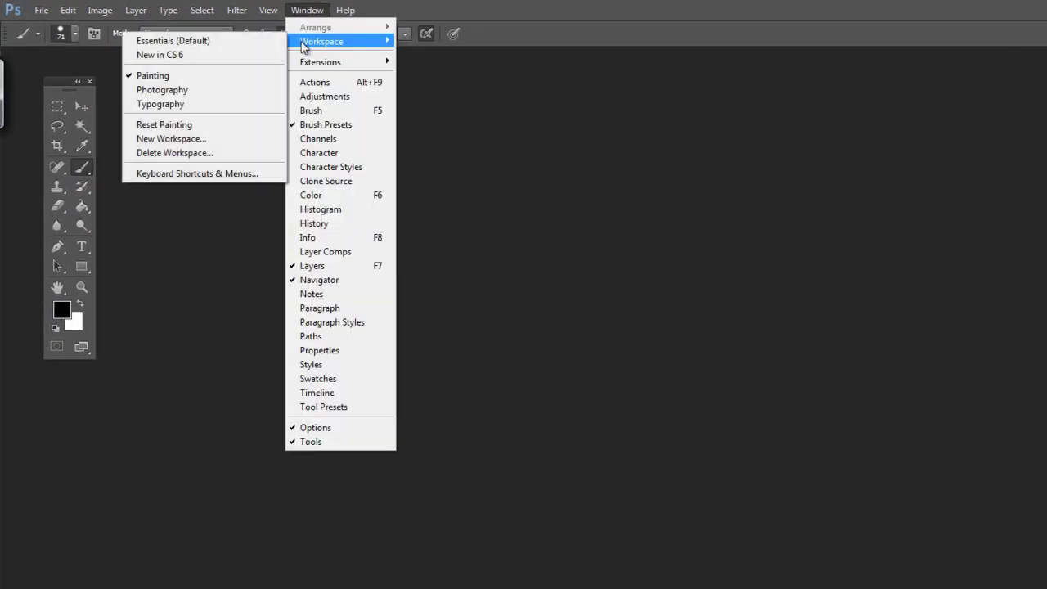
left_click(208, 76)
left_click(308, 10)
mouse_move(364, 47)
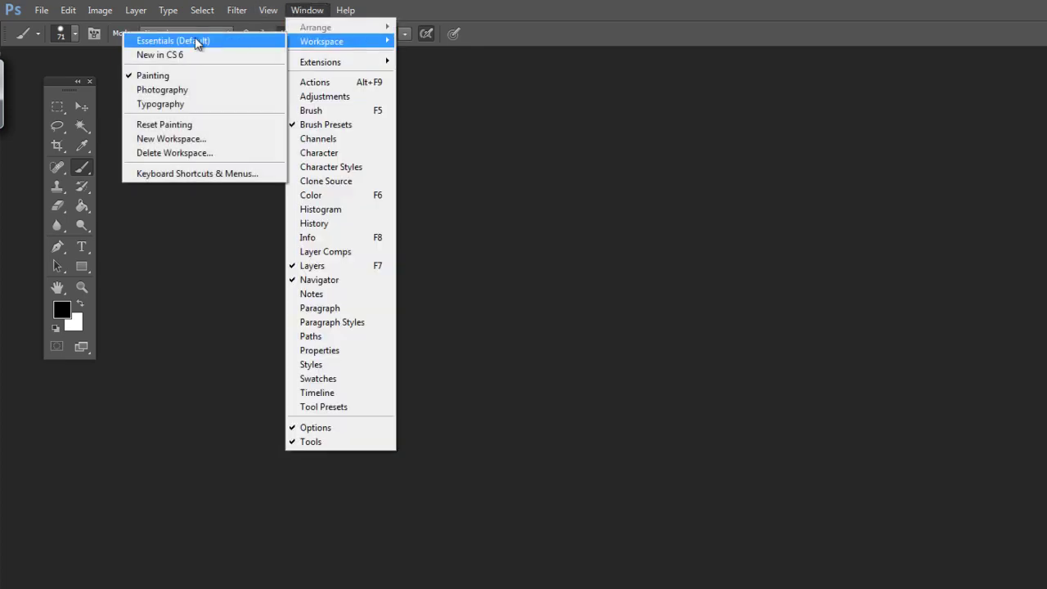
left_click(207, 125)
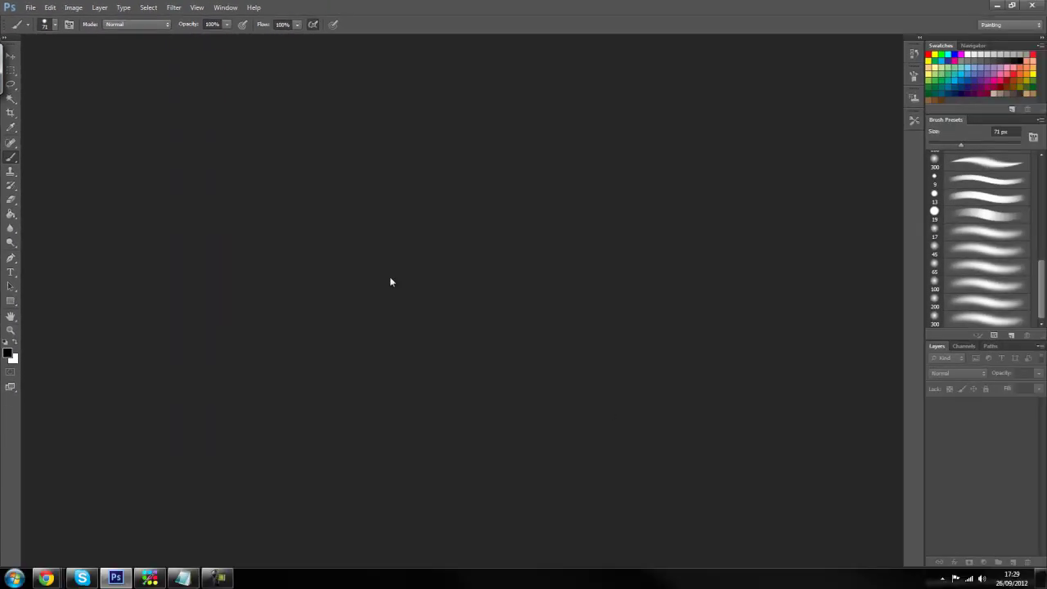
Create a new document from the International Paper preset at A4 size, 300 pixels/inch, RGB Color, with a white background
left_click(33, 9)
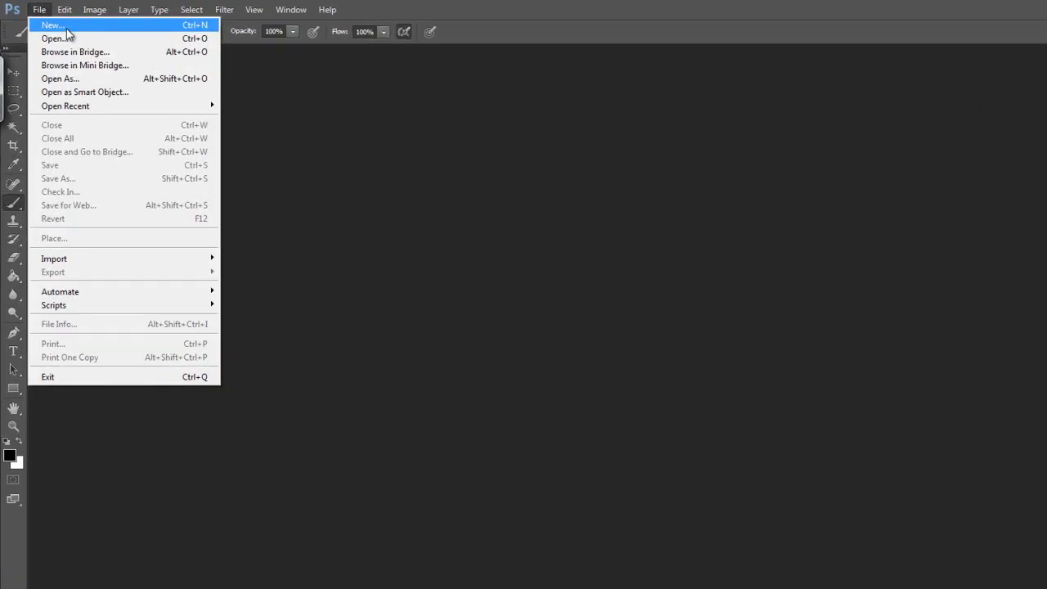
left_click(68, 29)
left_click(718, 213)
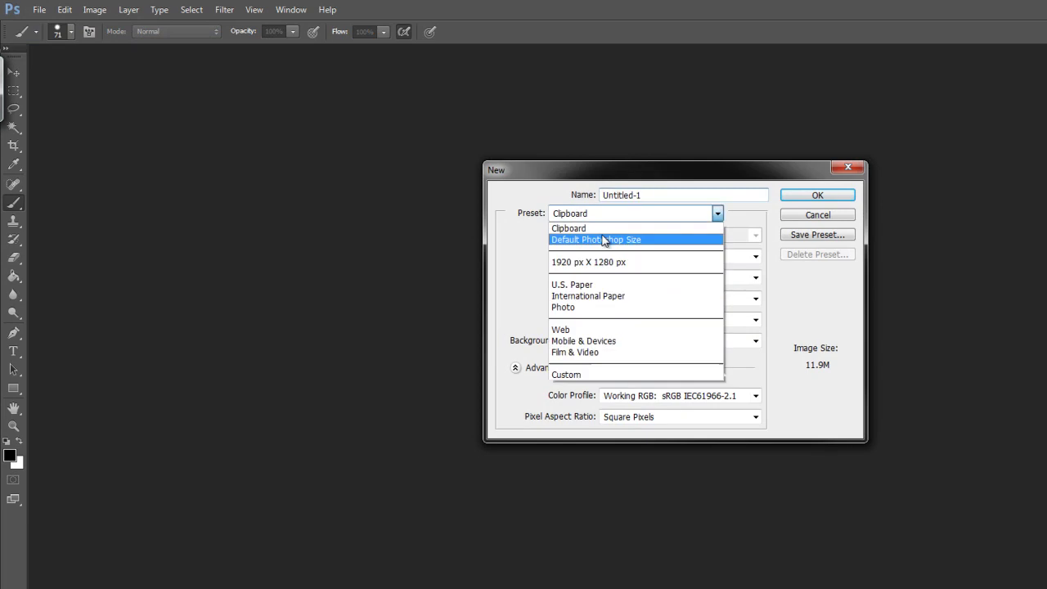
left_click(620, 304)
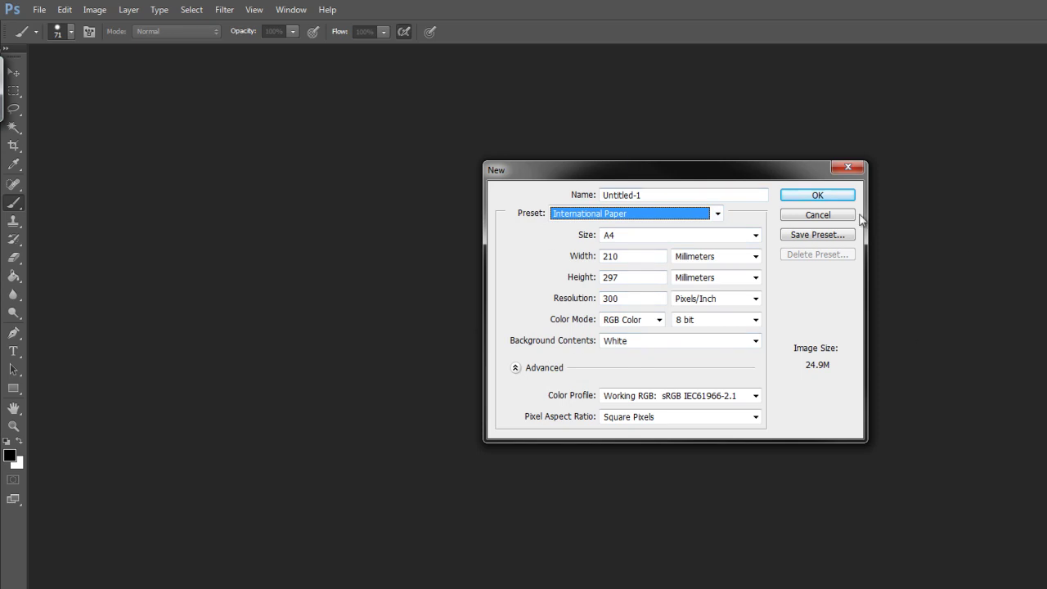
left_click(815, 196)
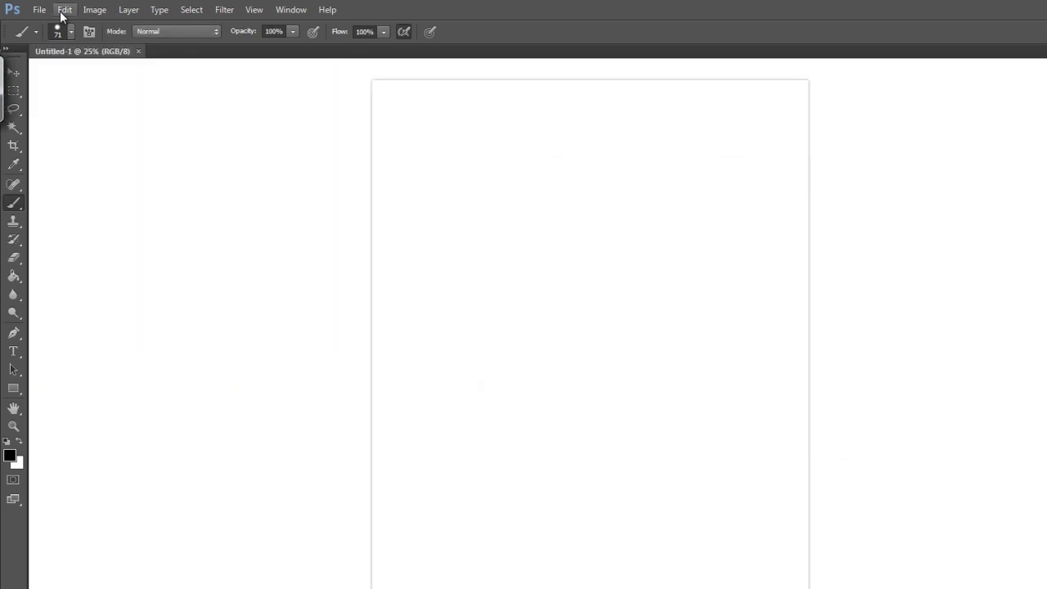
Rotate the blank A4 canvas by 90° into landscape orientation
left_click(94, 10)
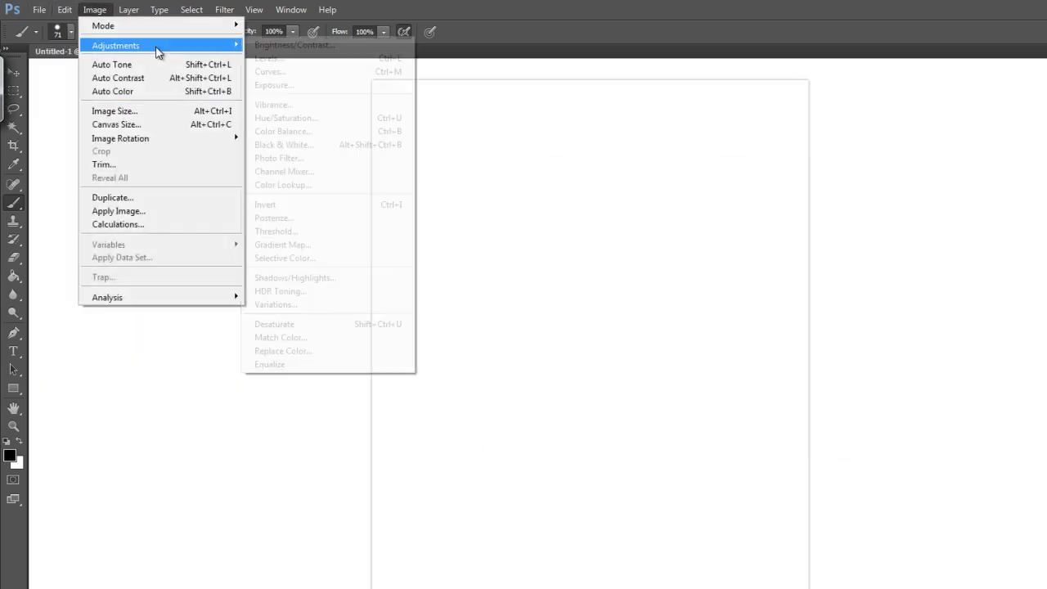
mouse_move(187, 148)
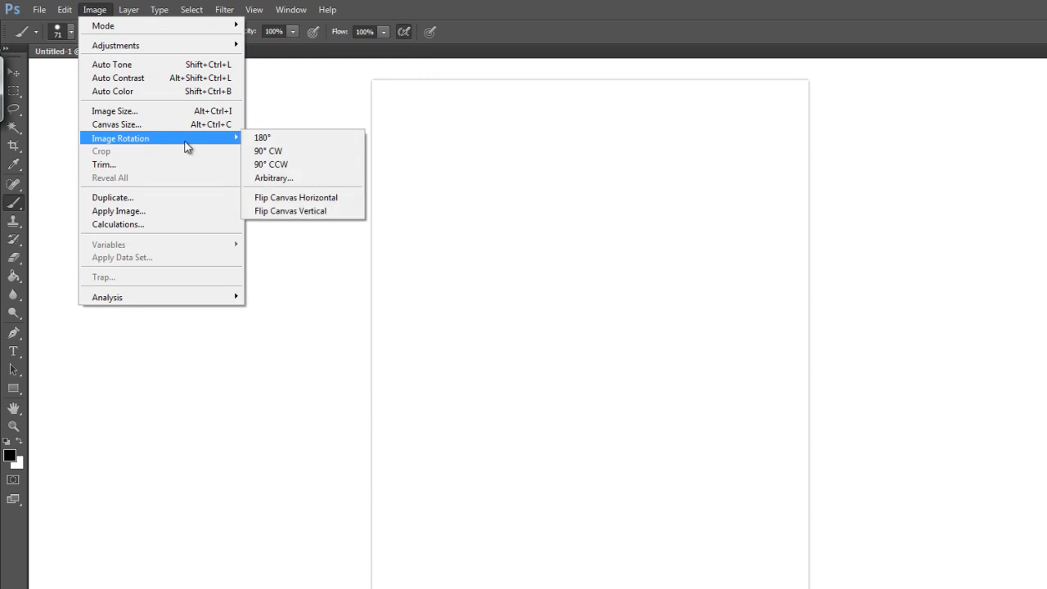
left_click(311, 157)
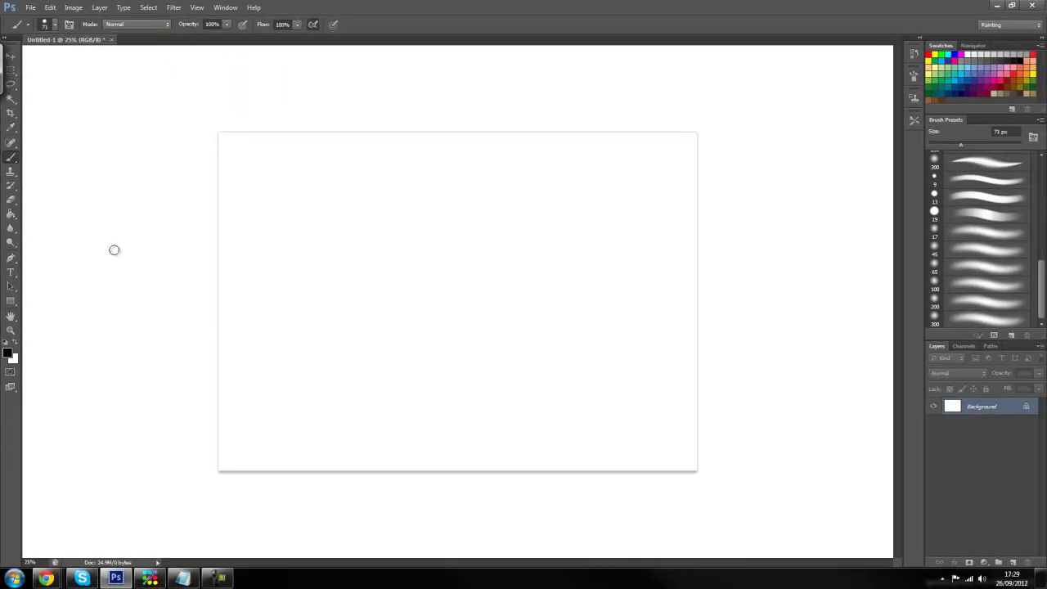
Set the area surrounding the canvas to Dark Gray and convert the locked Background into a regular layer
right_click(114, 249)
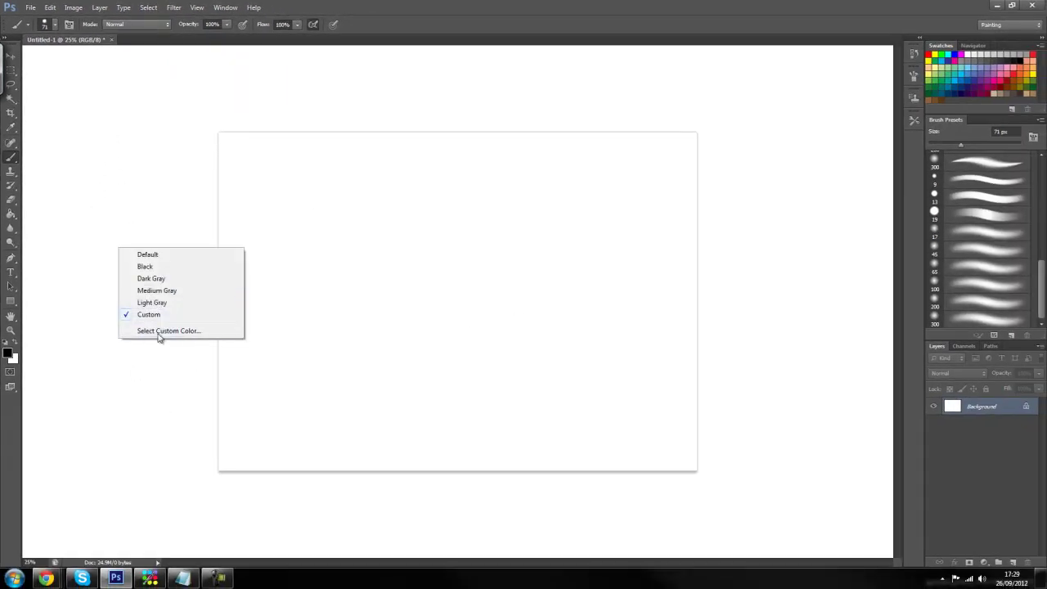
left_click(165, 280)
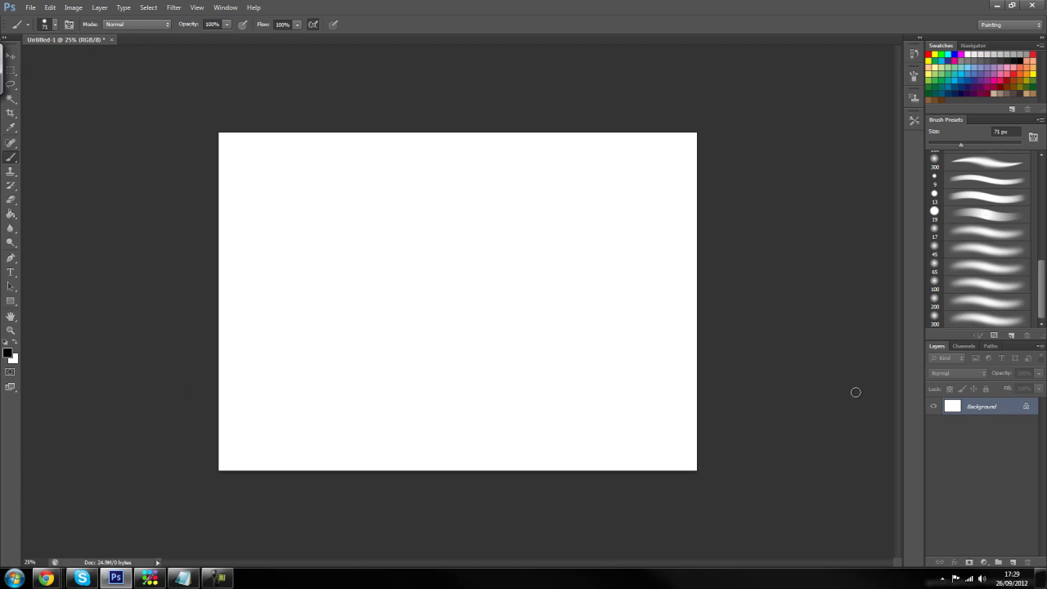
double_click(1014, 407)
left_click(612, 187)
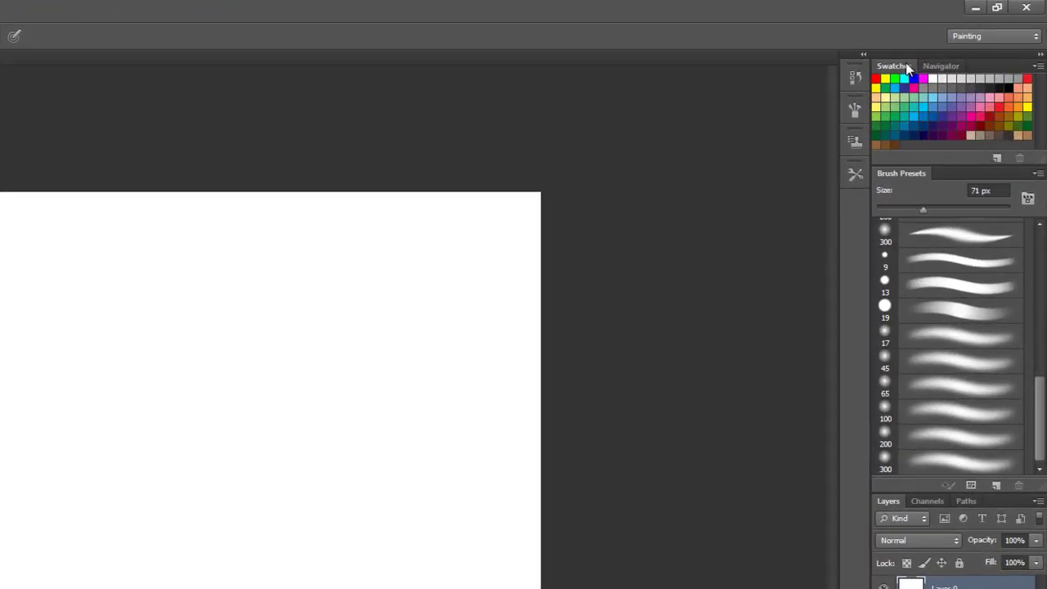
Close the Swatches panel and enlarge the Navigator panel in both width and height
right_click(906, 69)
left_click(920, 72)
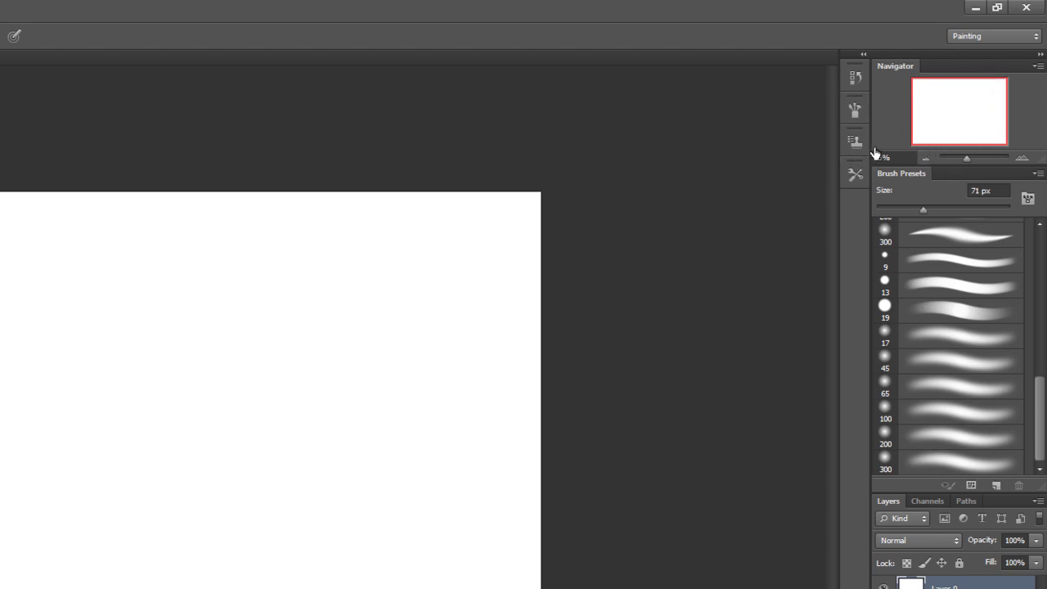
left_click_drag(872, 145, 848, 148)
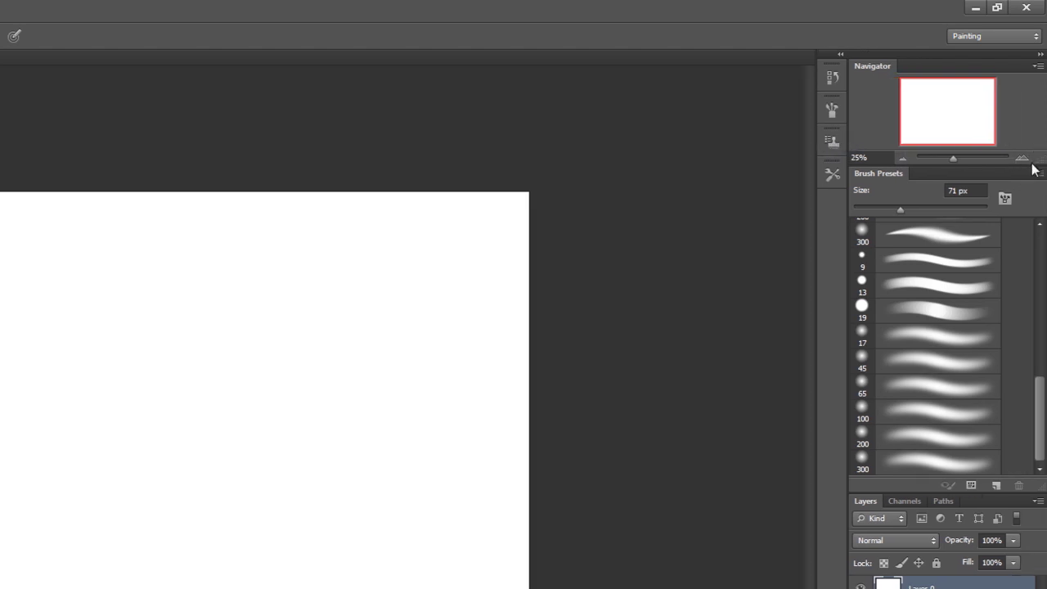
left_click_drag(1031, 164, 1020, 243)
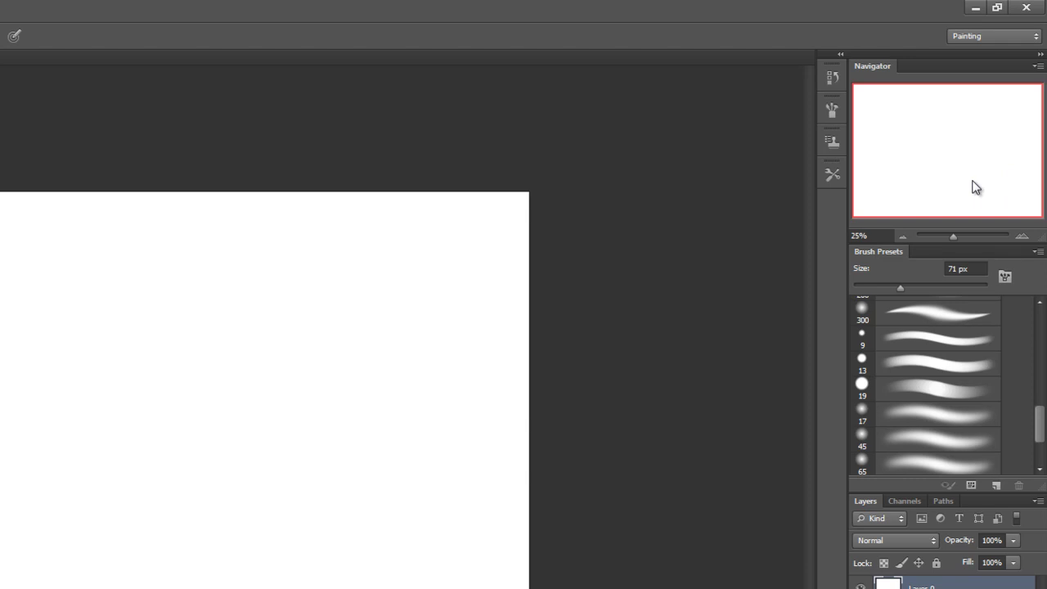
scroll(290, 306, "up", 1)
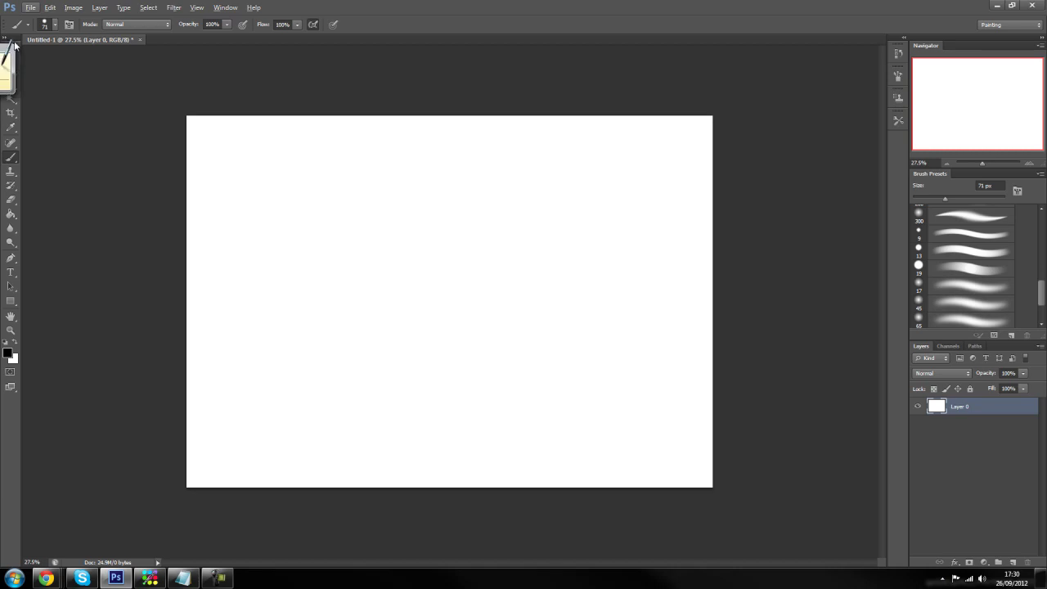
Float the Tools panel beside the canvas and make a circular selection in the canvas centre with the Elliptical Marquee Tool
left_click_drag(14, 45, 66, 52)
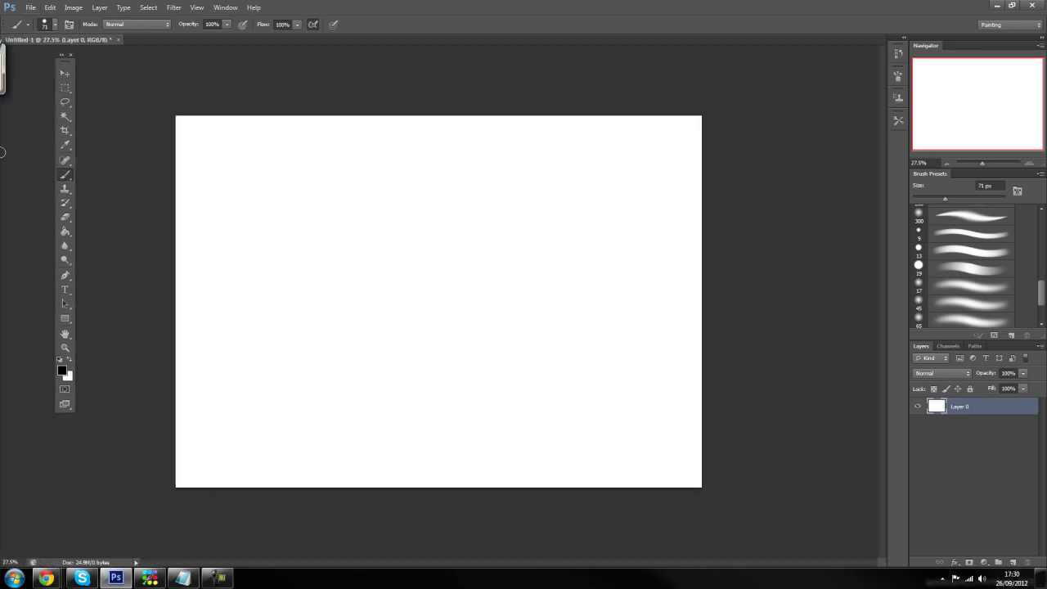
left_click(64, 90)
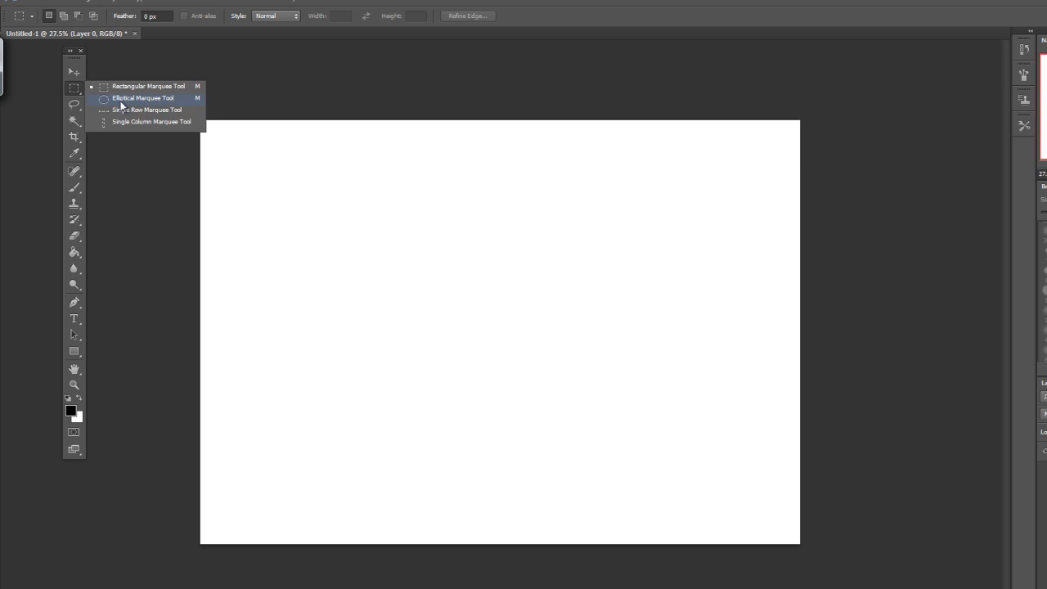
left_click(121, 99)
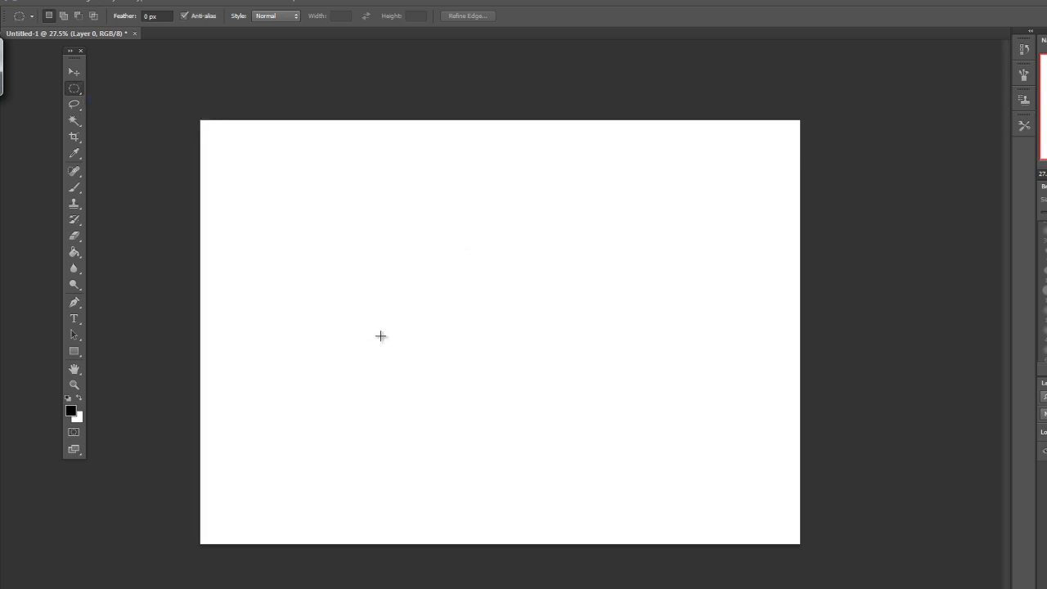
left_click_drag(399, 237, 703, 519)
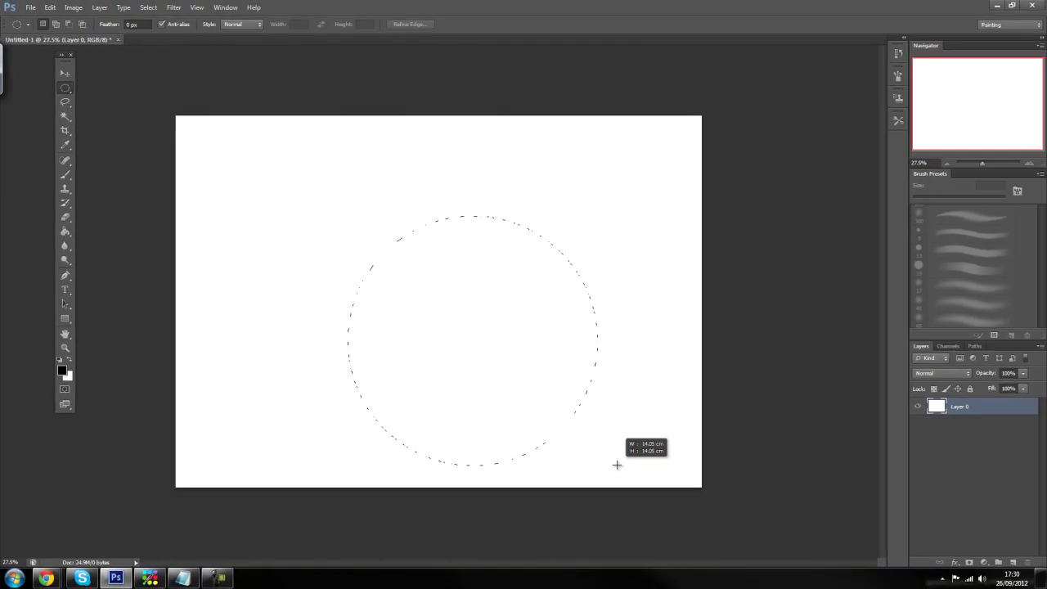
left_click_drag(617, 464, 547, 419)
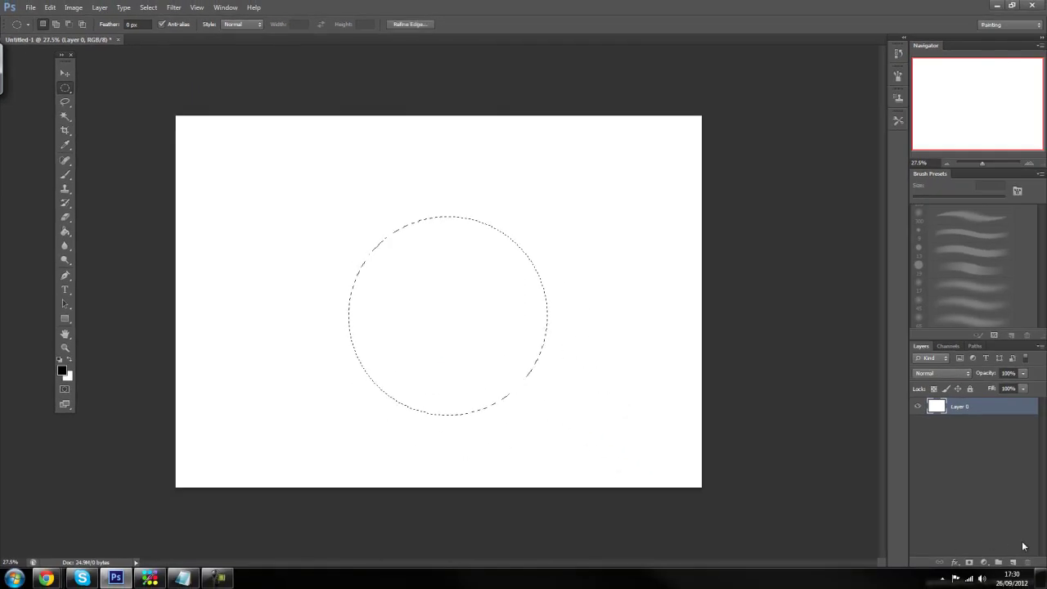
Add a new empty layer above the white layer and reset the Brush tool's presets to the default brushes
left_click(1013, 563)
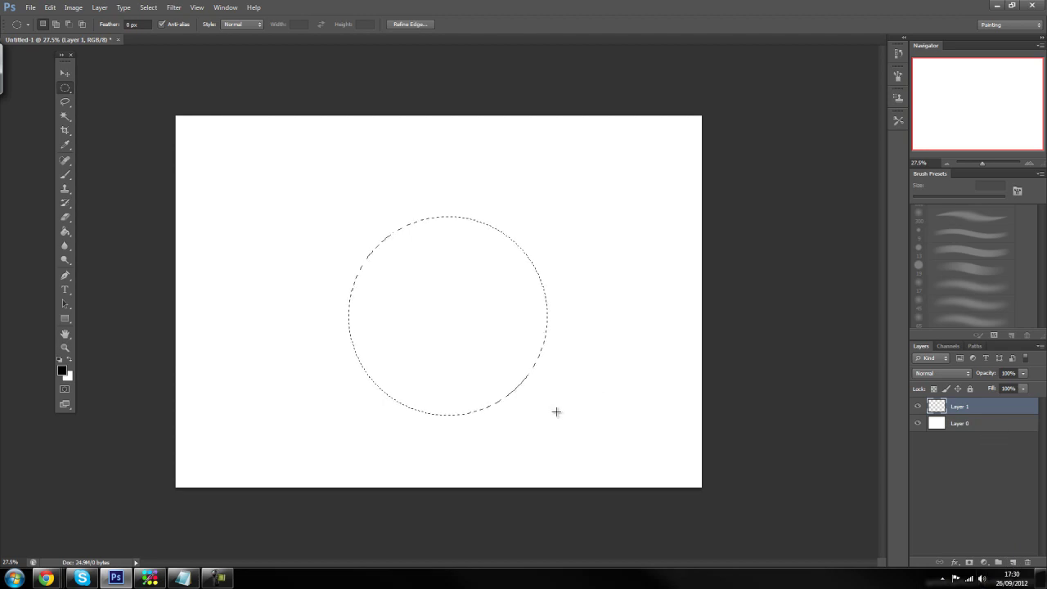
key("b")
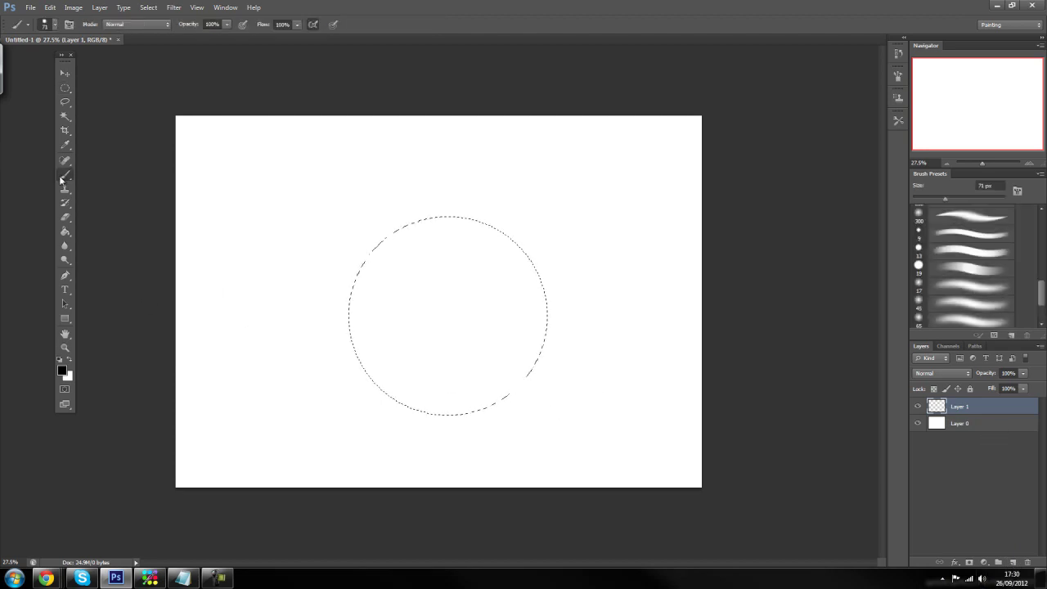
right_click(900, 323)
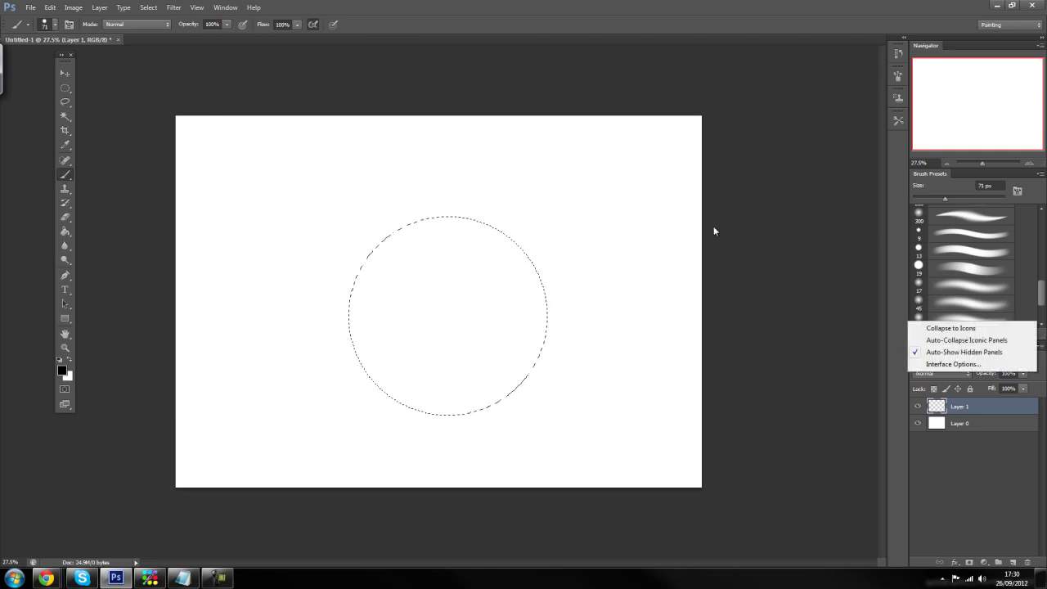
right_click(545, 204)
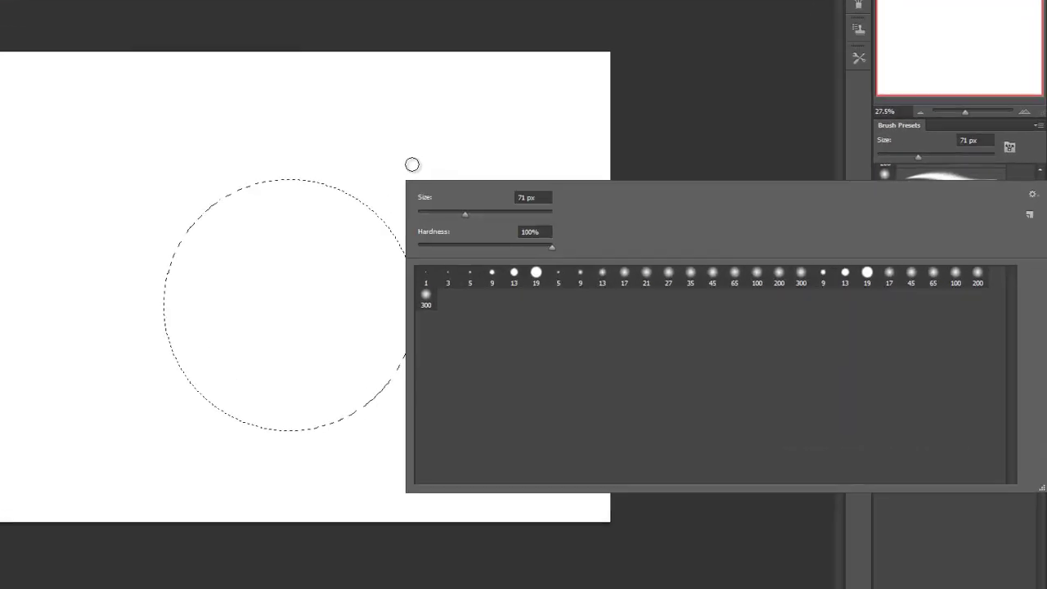
right_click(400, 140)
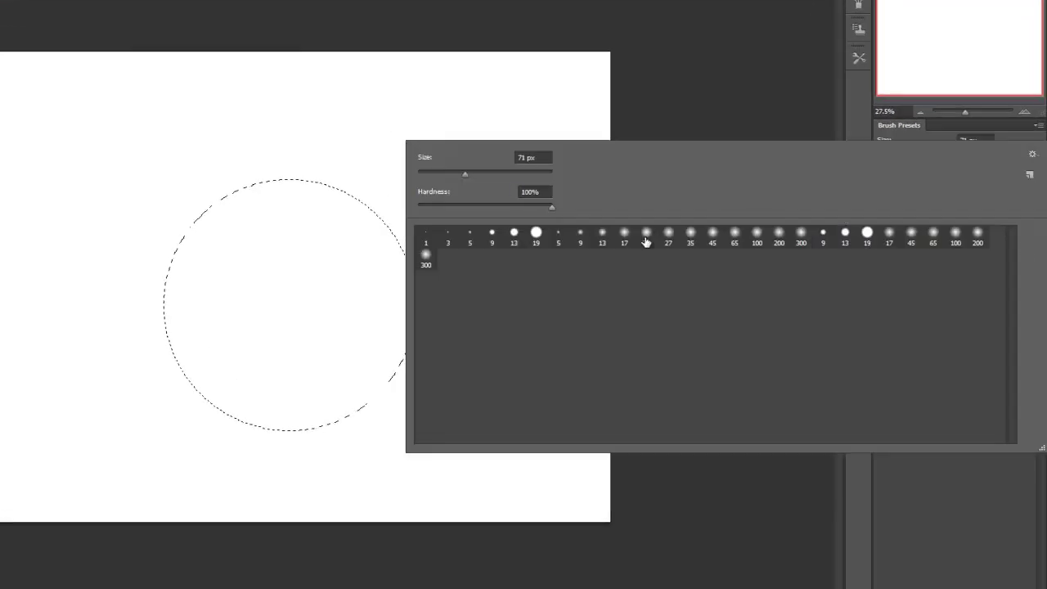
left_click(1033, 154)
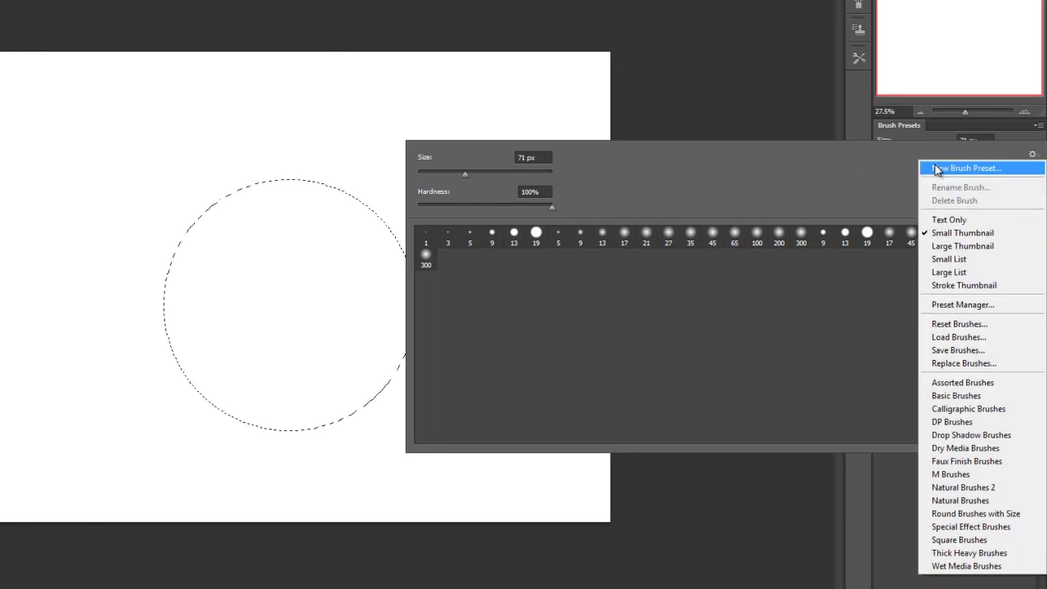
left_click(959, 325)
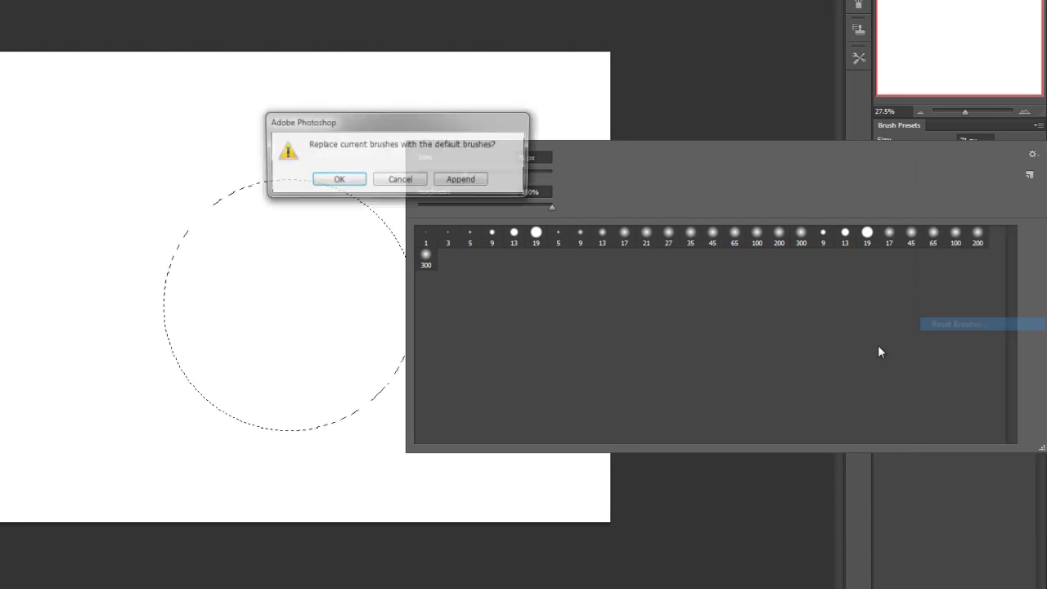
left_click(337, 182)
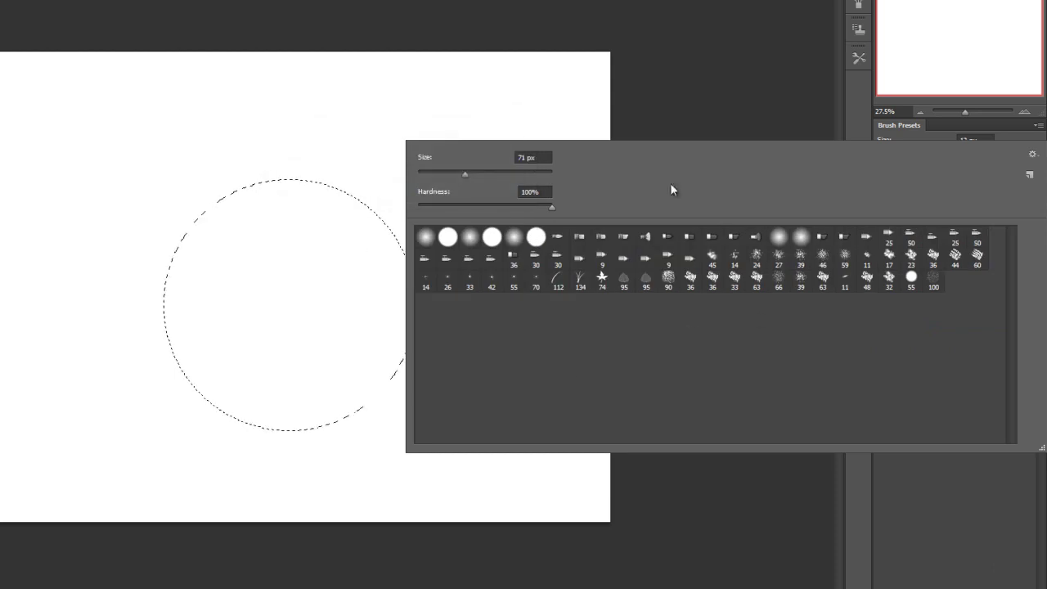
Choose a soft round brush preset and set its hardness to 5% and its size to 1000 px
left_click(502, 243)
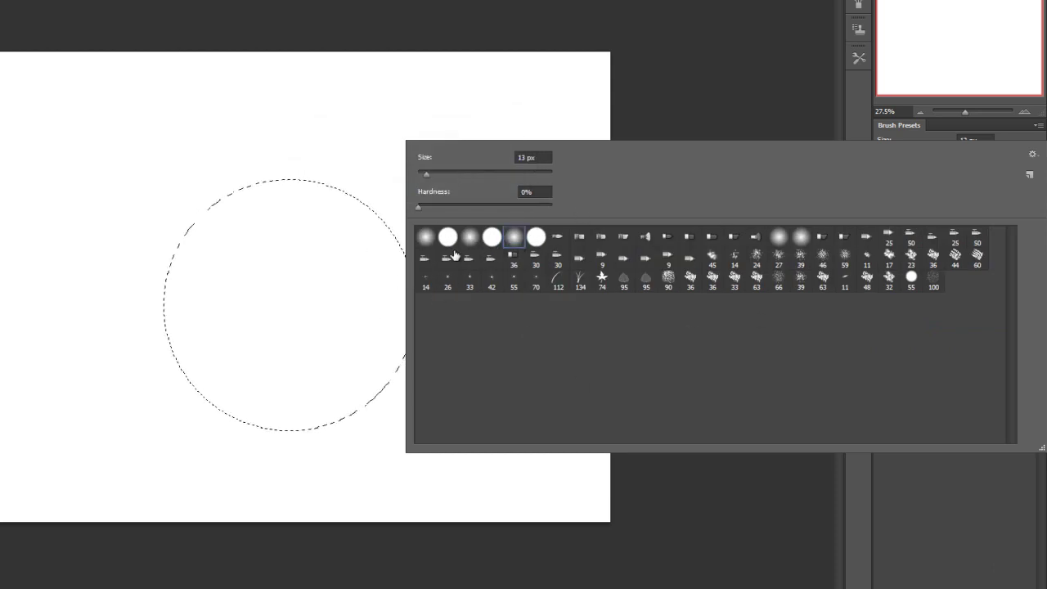
left_click(469, 239)
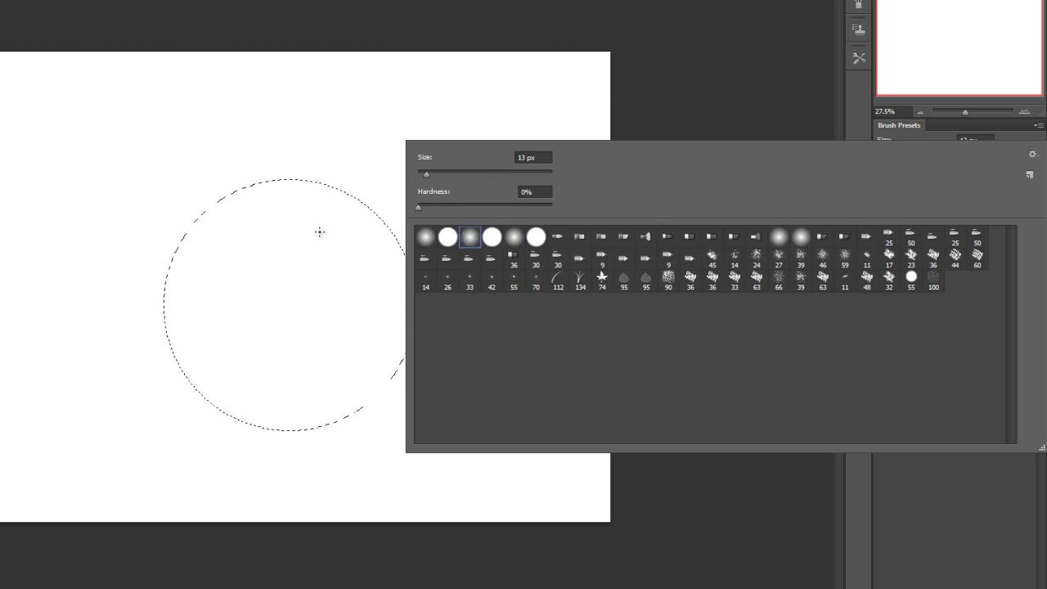
left_click_drag(422, 207, 428, 207)
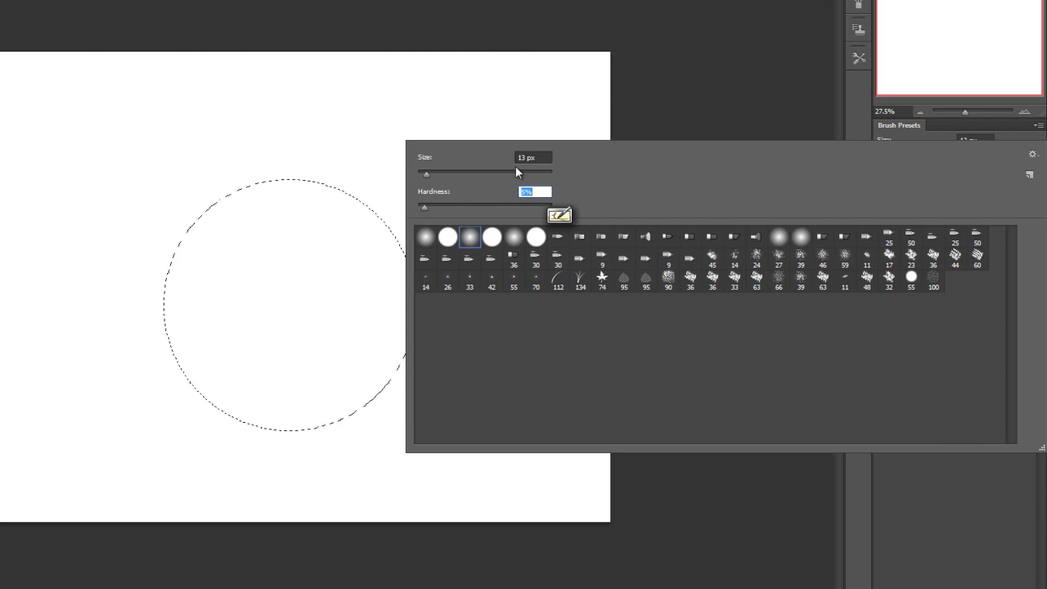
mouse_move(460, 174)
left_mouse_down()
mouse_move(549, 174)
mouse_move(541, 177)
left_mouse_up()
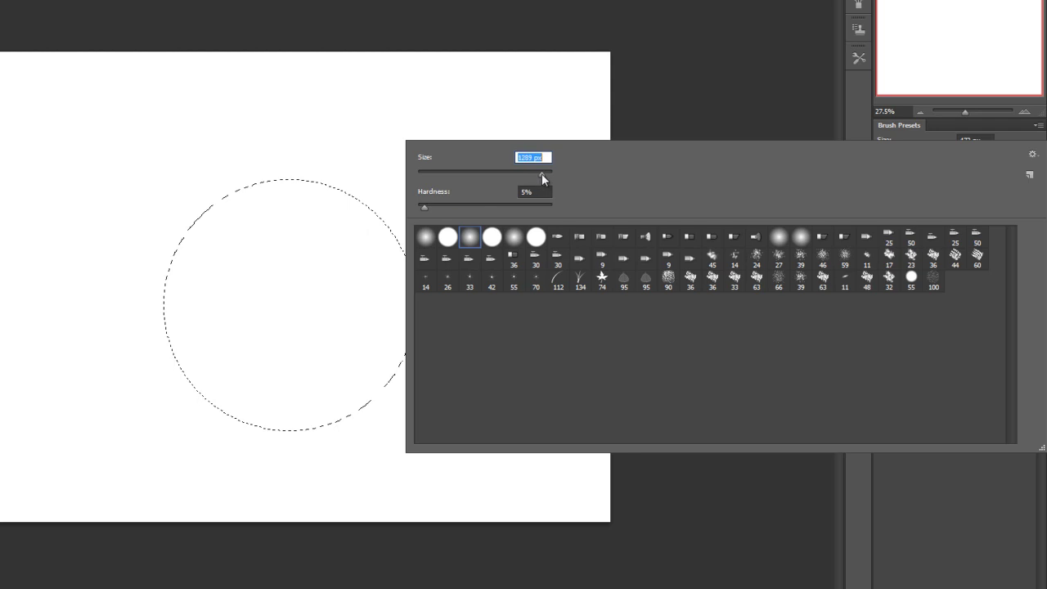
type("1000")
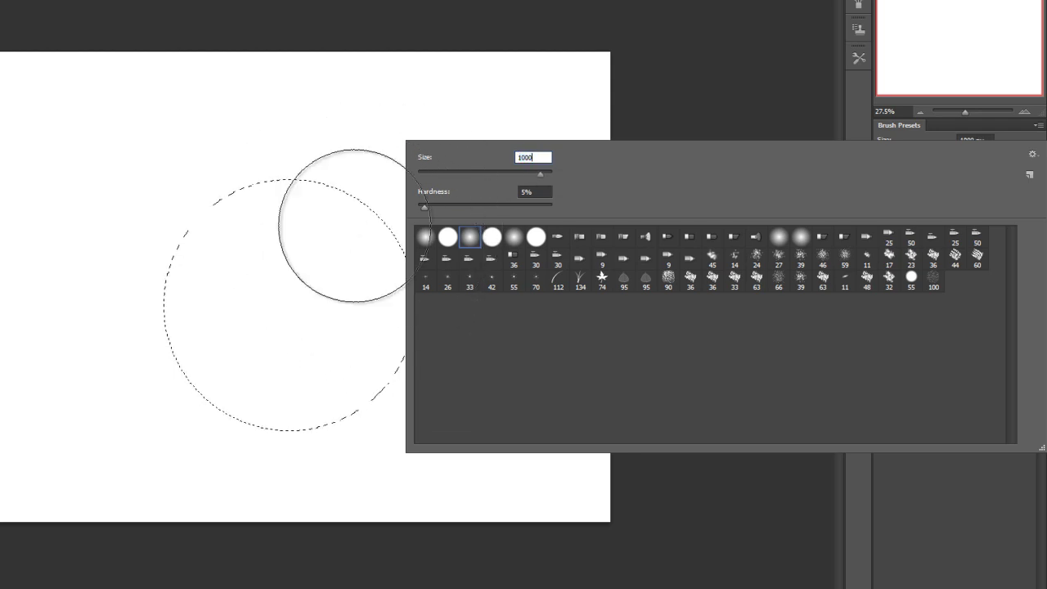
key("Return")
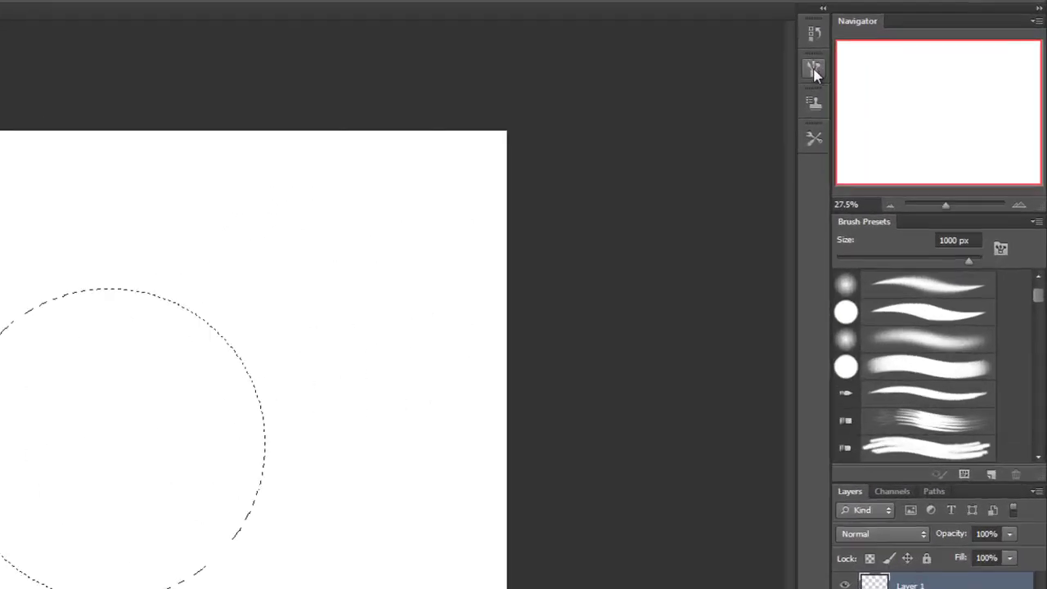
Turn off Shape Dynamics and Smoothing in the brush settings
left_click(898, 77)
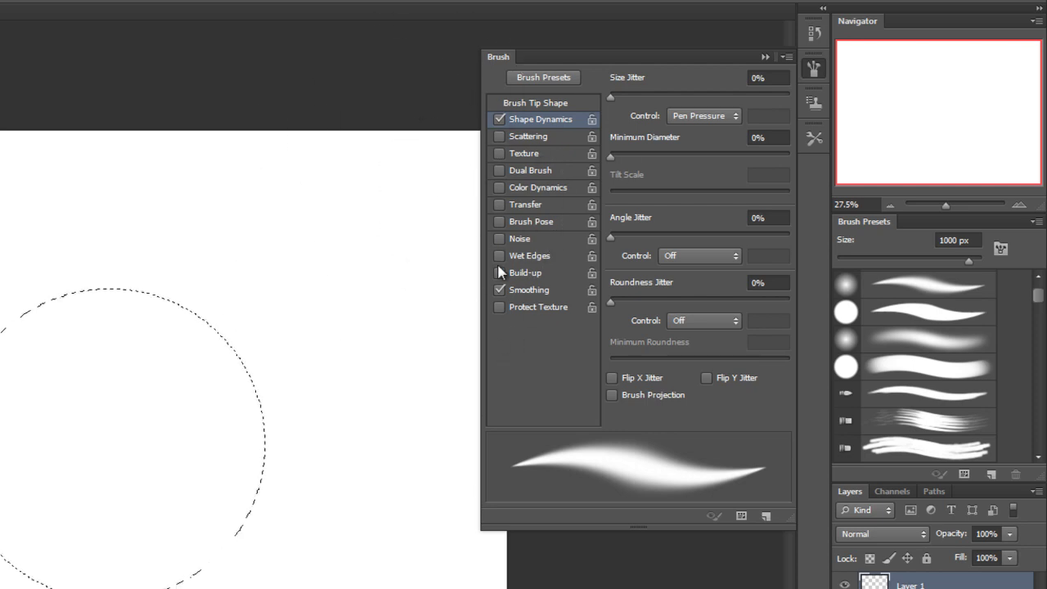
left_click(499, 120)
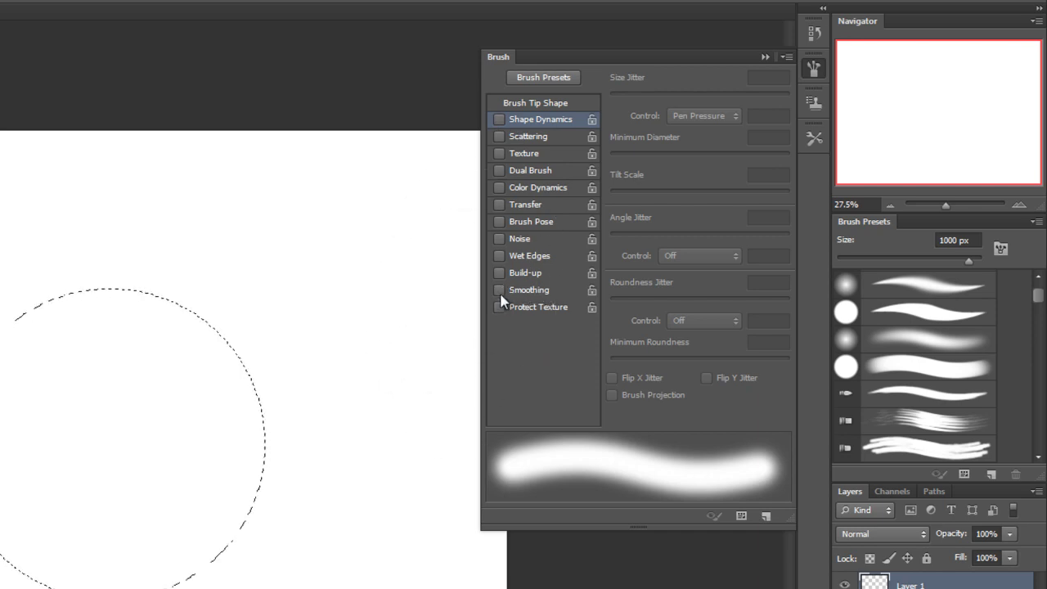
left_click(766, 56)
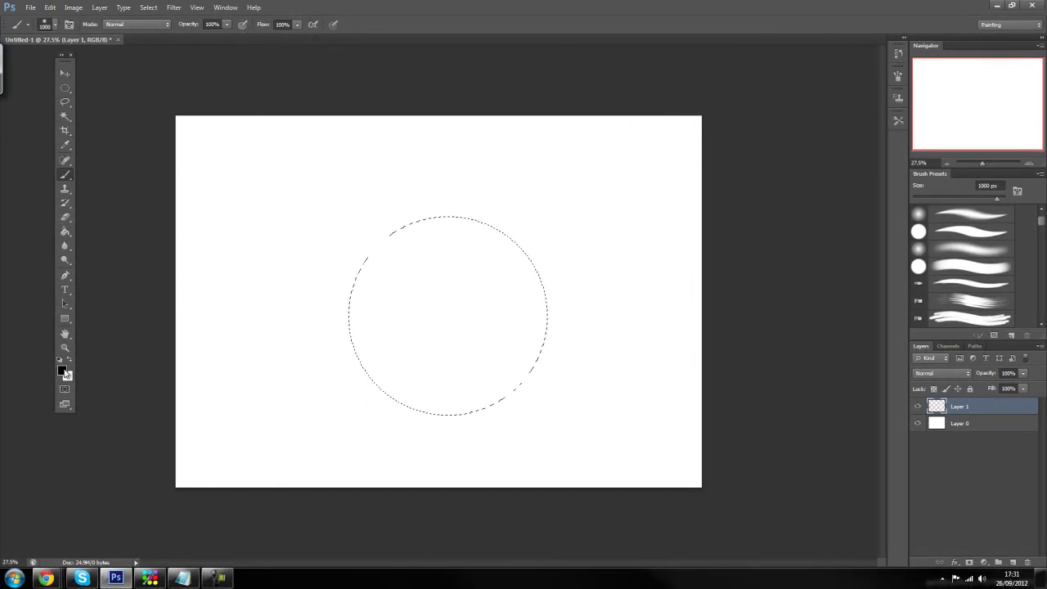
Accept black (000000) as the foreground color and set the brush flow to 5%
left_click(61, 371)
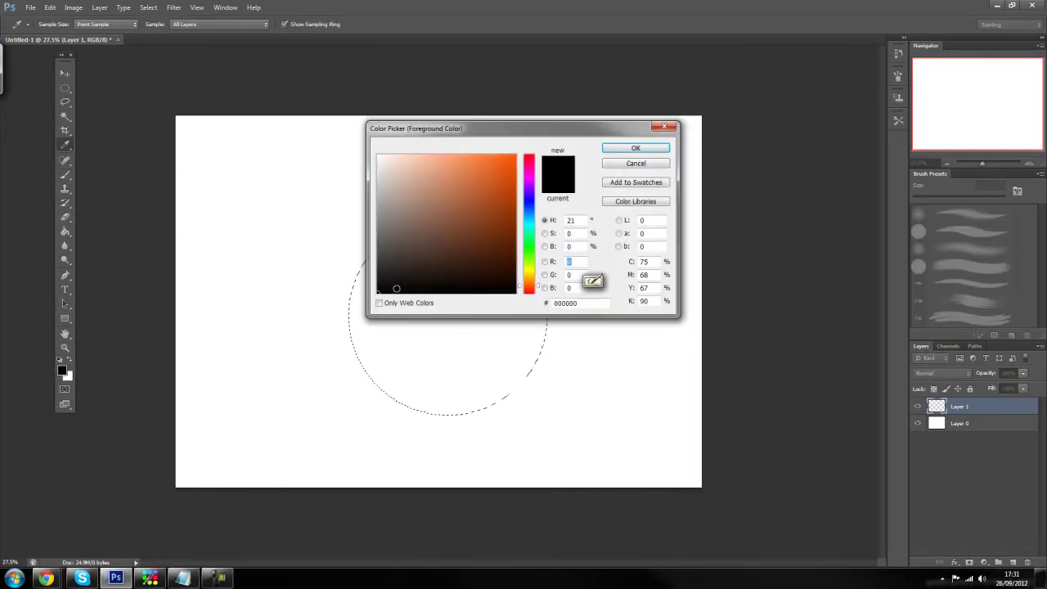
left_click(635, 149)
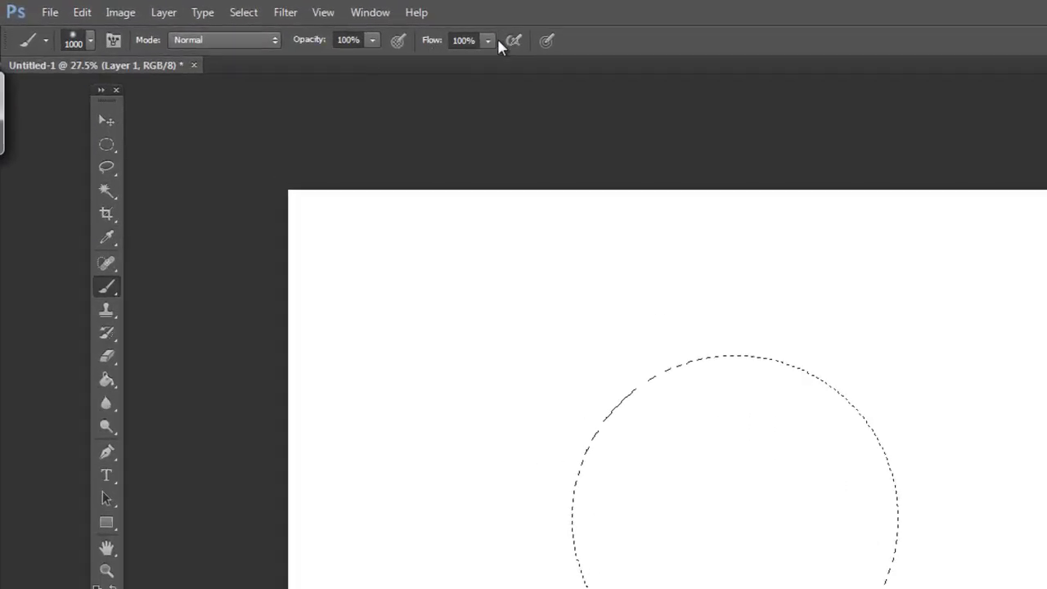
left_click(298, 25)
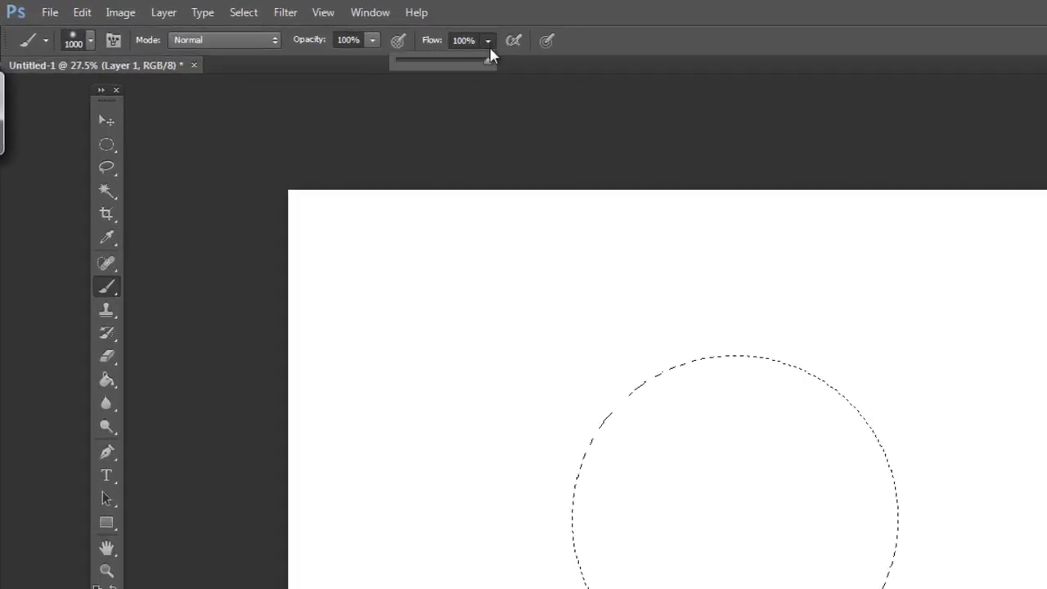
left_click(411, 62)
left_click_drag(409, 62, 400, 64)
left_click(503, 588)
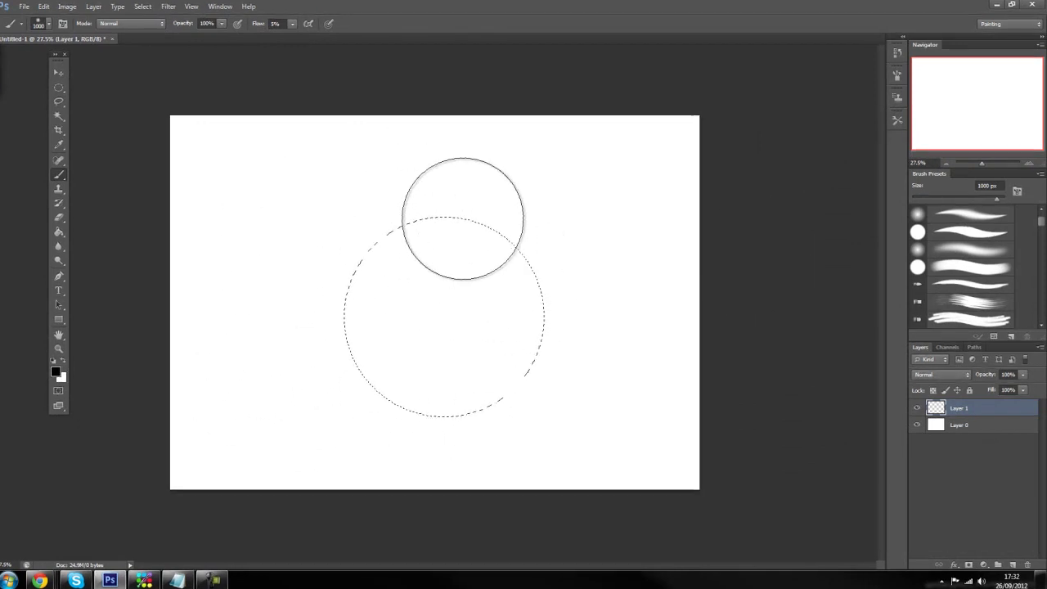
Paint soft black shading inside the circular selection, building it up on the right and lower side and keeping the upper-left area lighter
mouse_move(463, 219)
left_mouse_down()
mouse_move(490, 229)
mouse_move(344, 347)
left_mouse_up()
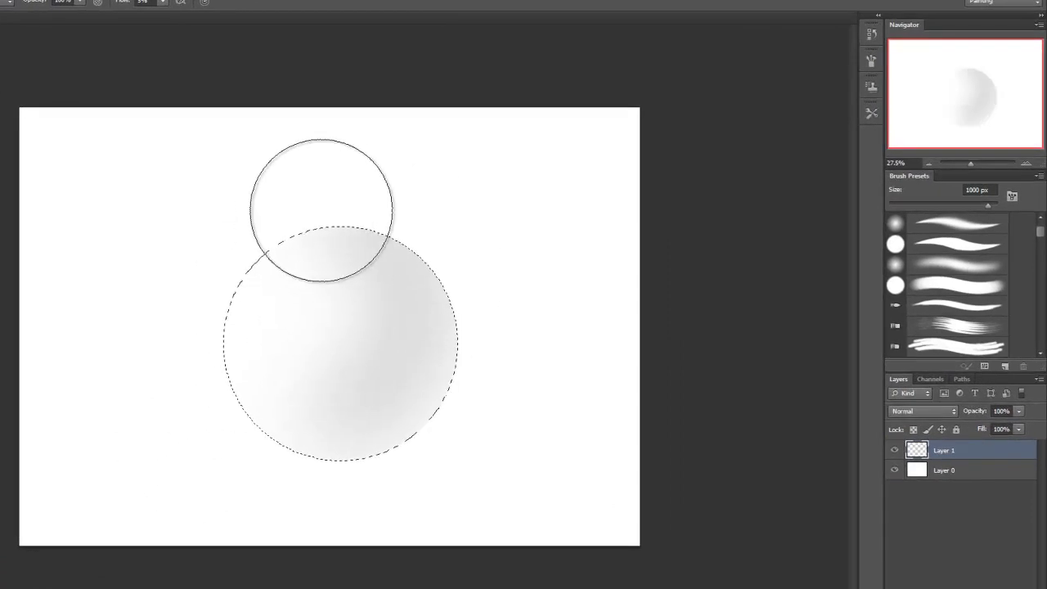
mouse_move(321, 210)
left_mouse_down()
mouse_move(412, 278)
mouse_move(236, 392)
mouse_move(329, 240)
mouse_move(291, 454)
mouse_move(351, 374)
mouse_move(343, 187)
mouse_move(409, 285)
mouse_move(427, 264)
mouse_move(299, 355)
left_mouse_up()
mouse_move(337, 296)
left_mouse_down()
mouse_move(136, 334)
mouse_move(251, 303)
mouse_move(300, 236)
mouse_move(385, 309)
mouse_move(274, 234)
mouse_move(379, 382)
mouse_move(413, 270)
left_mouse_up()
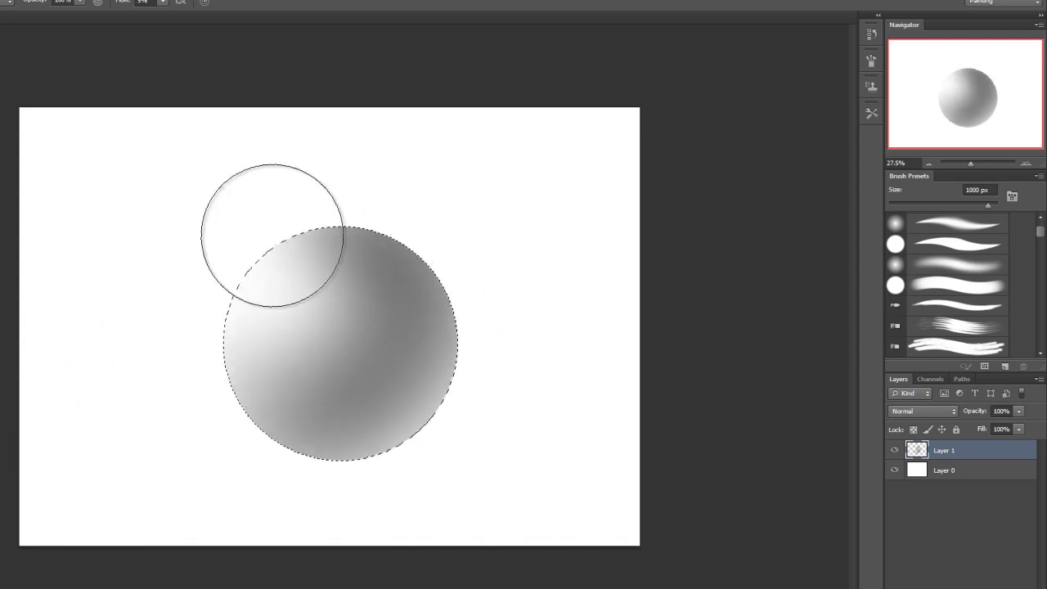
mouse_move(391, 352)
left_mouse_down()
mouse_move(188, 385)
mouse_move(343, 328)
mouse_move(413, 370)
left_mouse_up()
mouse_move(408, 300)
left_mouse_down()
mouse_move(299, 449)
mouse_move(307, 382)
left_mouse_up()
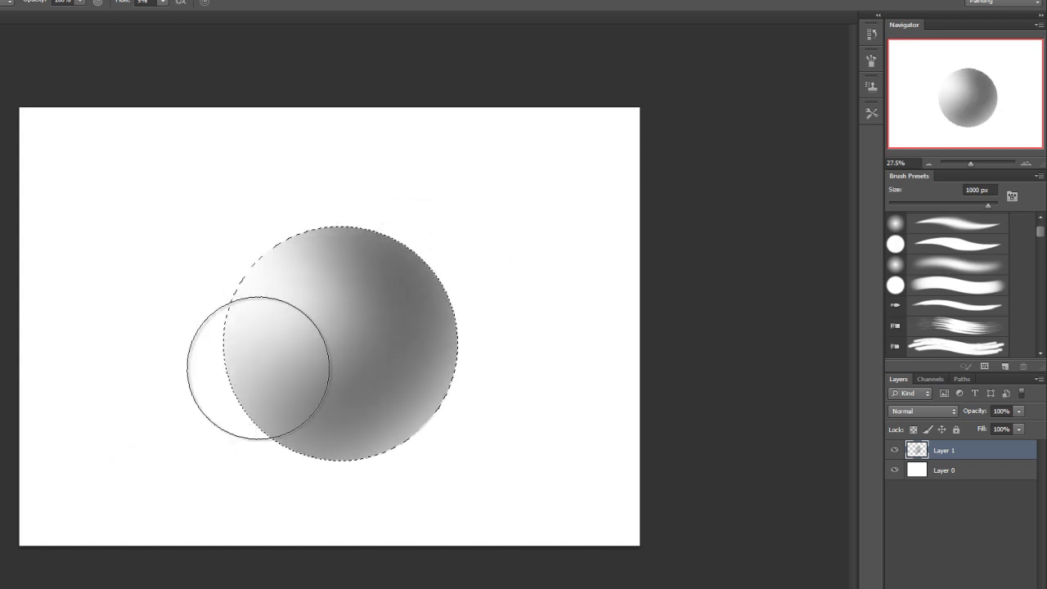
left_click_drag(259, 360, 248, 340)
mouse_move(300, 289)
left_mouse_down()
mouse_move(288, 266)
mouse_move(251, 295)
left_mouse_up()
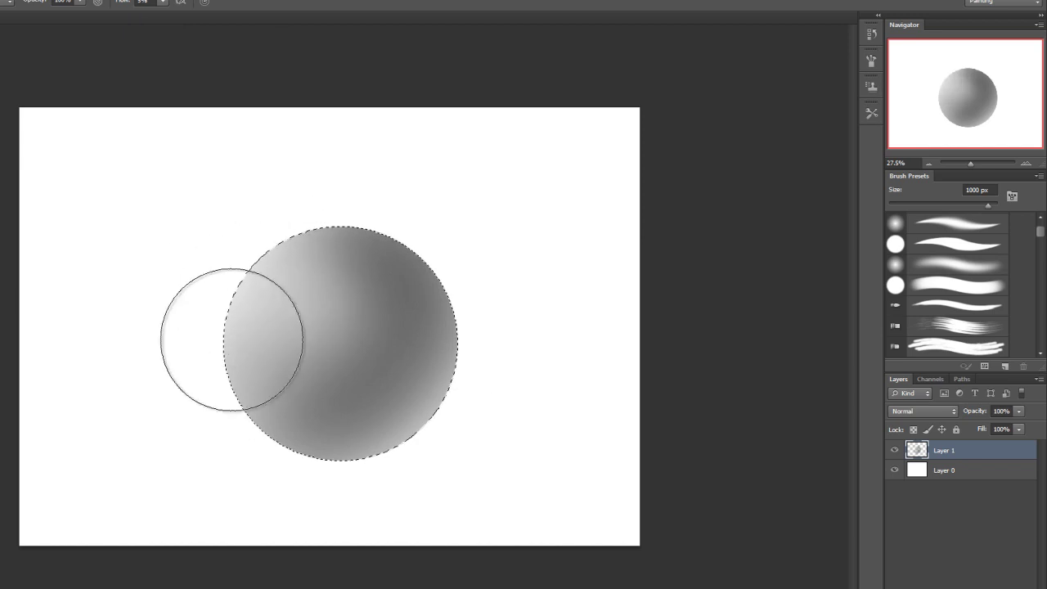
mouse_move(346, 322)
left_mouse_down()
mouse_move(315, 284)
mouse_move(293, 336)
mouse_move(345, 278)
mouse_move(260, 348)
left_mouse_up()
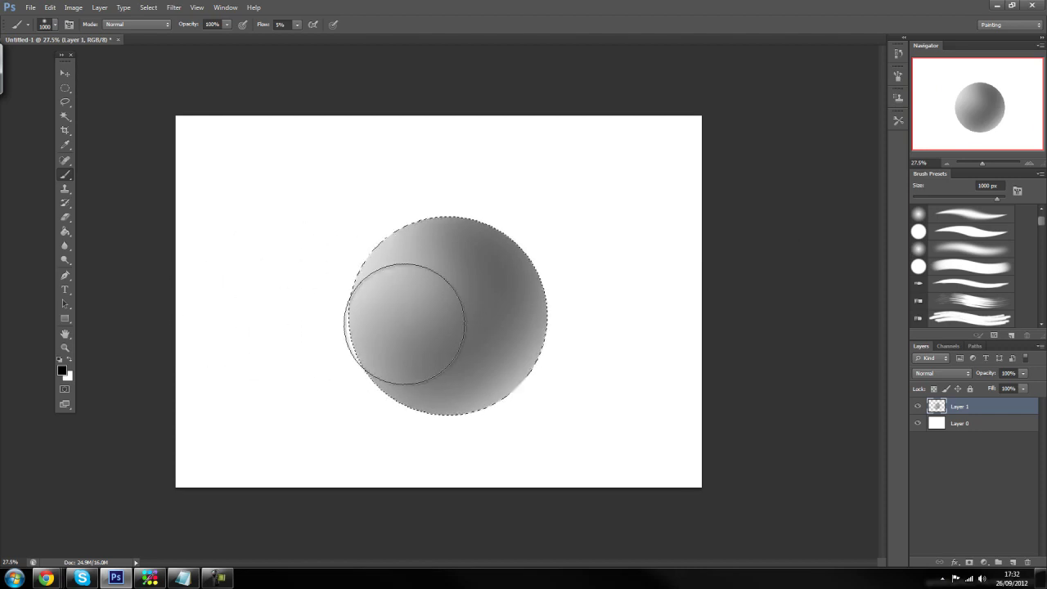
mouse_move(397, 366)
left_mouse_down()
mouse_move(341, 333)
mouse_move(439, 338)
mouse_move(367, 360)
left_mouse_up()
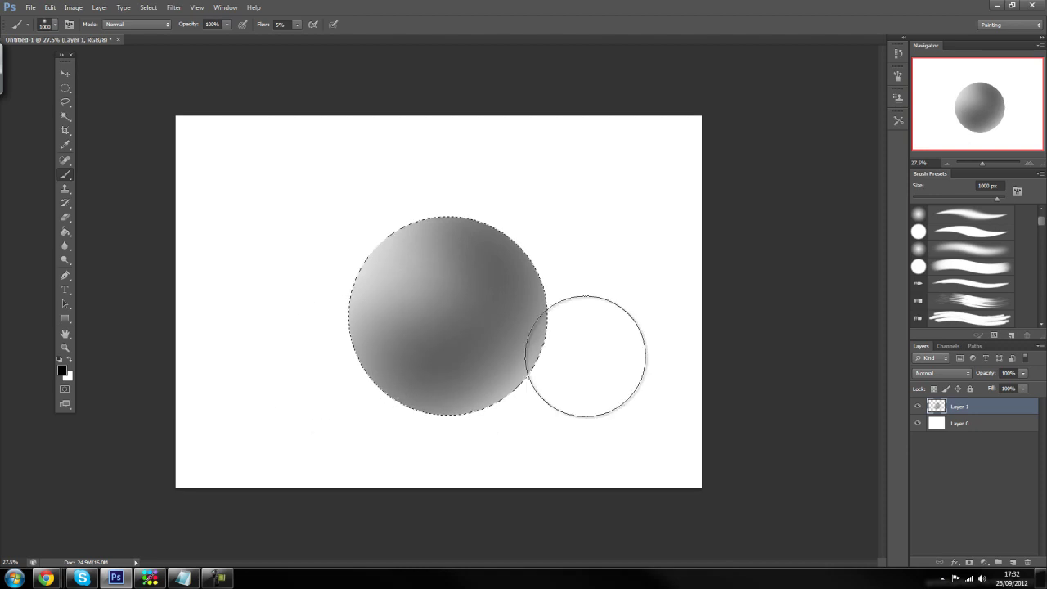
mouse_move(504, 279)
left_mouse_down()
mouse_move(540, 281)
mouse_move(352, 363)
mouse_move(452, 344)
left_mouse_up()
left_click_drag(487, 263, 467, 218)
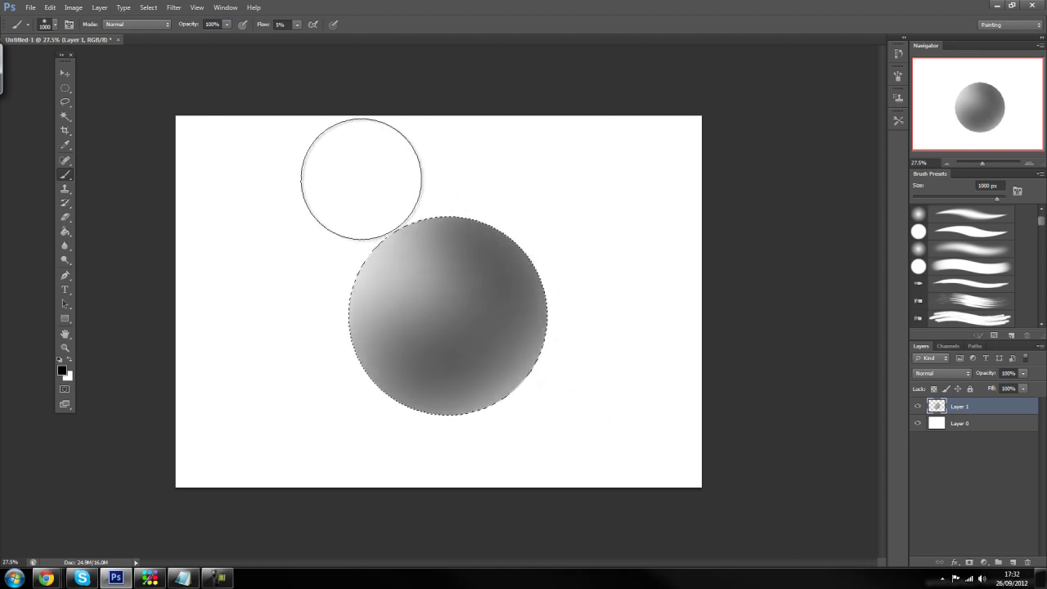
mouse_move(350, 266)
left_mouse_down()
mouse_move(373, 321)
mouse_move(337, 288)
left_mouse_up()
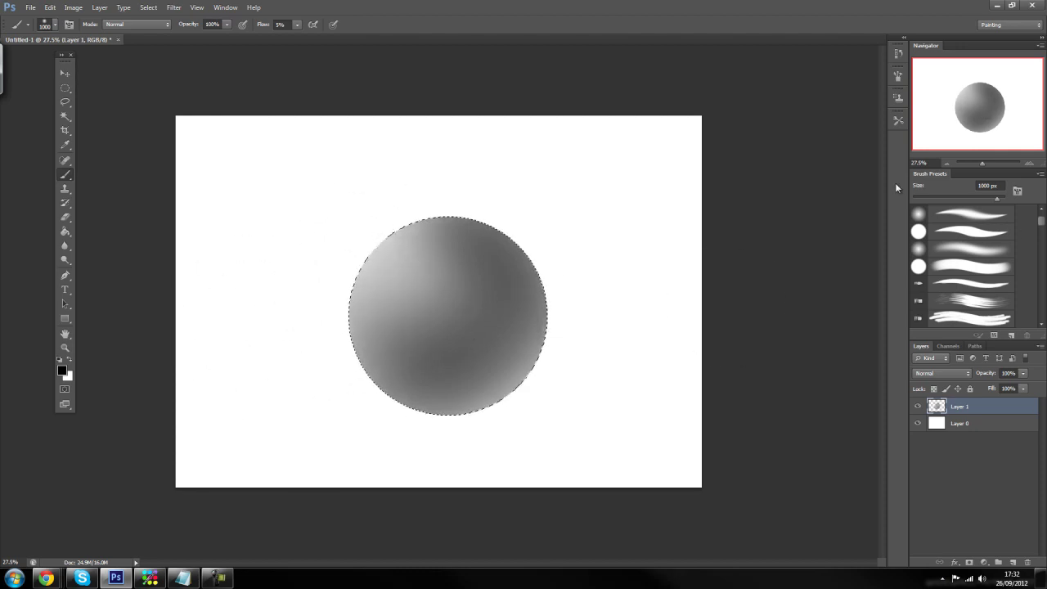
mouse_move(446, 322)
left_mouse_down()
mouse_move(257, 407)
mouse_move(591, 351)
left_mouse_up()
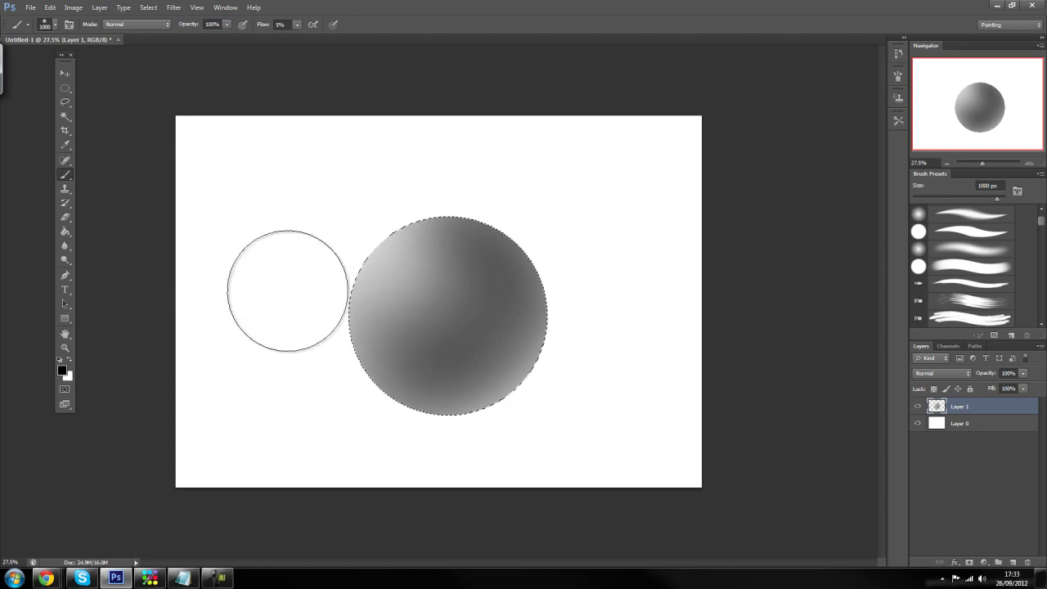
Reduce the brush size to about 300 px and paint a darker curved core shadow along the sphere's right and lower-right side
right_click(530, 260)
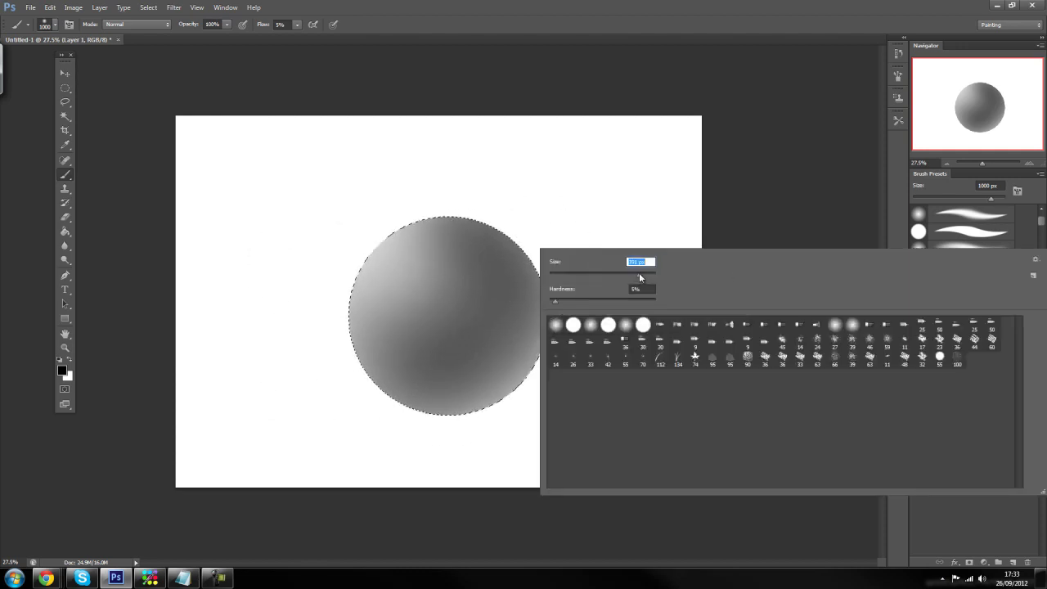
left_click_drag(643, 276, 627, 278)
mouse_move(506, 272)
left_mouse_down()
mouse_move(468, 339)
mouse_move(525, 300)
left_mouse_up()
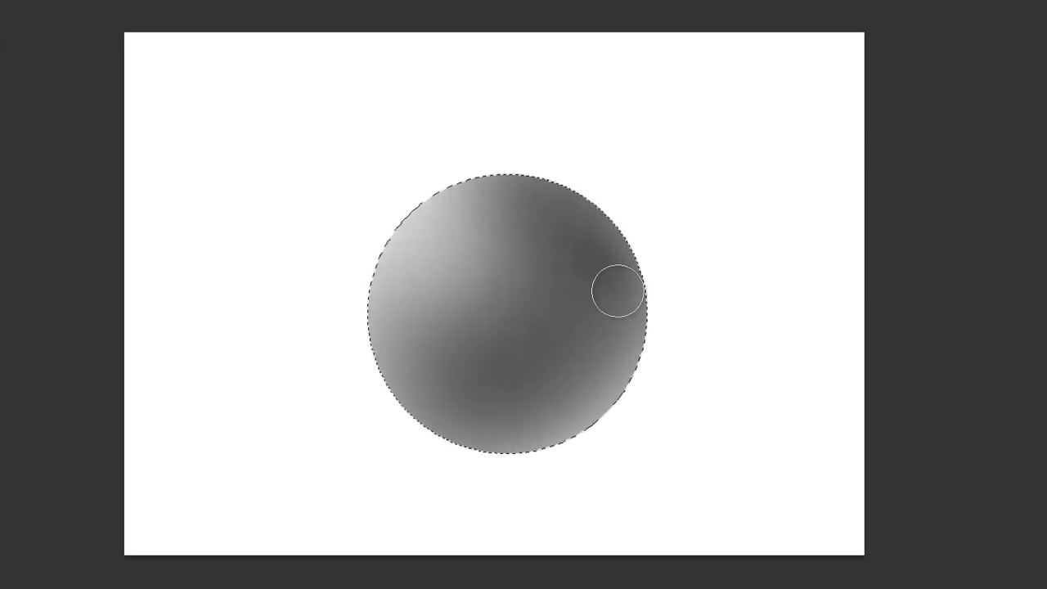
left_click_drag(596, 266, 475, 396)
left_click_drag(575, 259, 438, 410)
left_click_drag(605, 329, 337, 446)
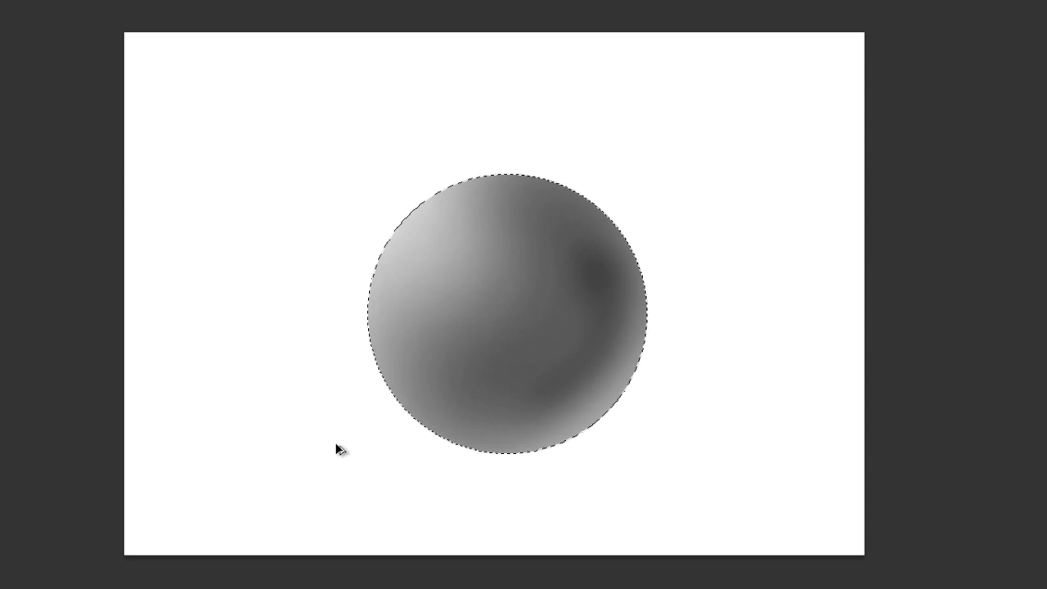
Undo the last core shadow stroke and cancel the creation of a new brush preset
key("ctrl+z")
key("Return")
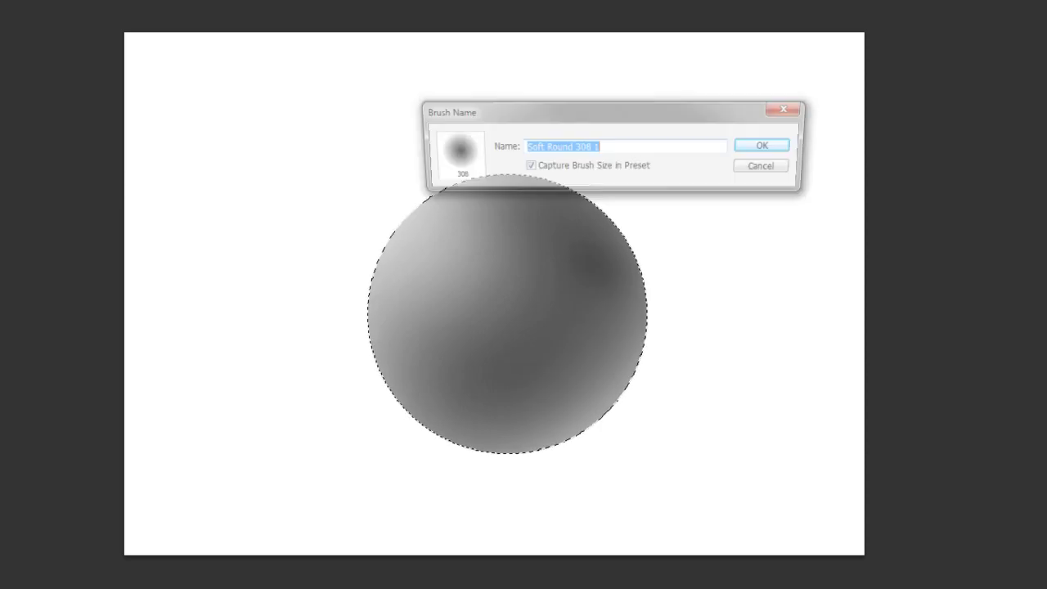
left_click(776, 168)
left_click(769, 167)
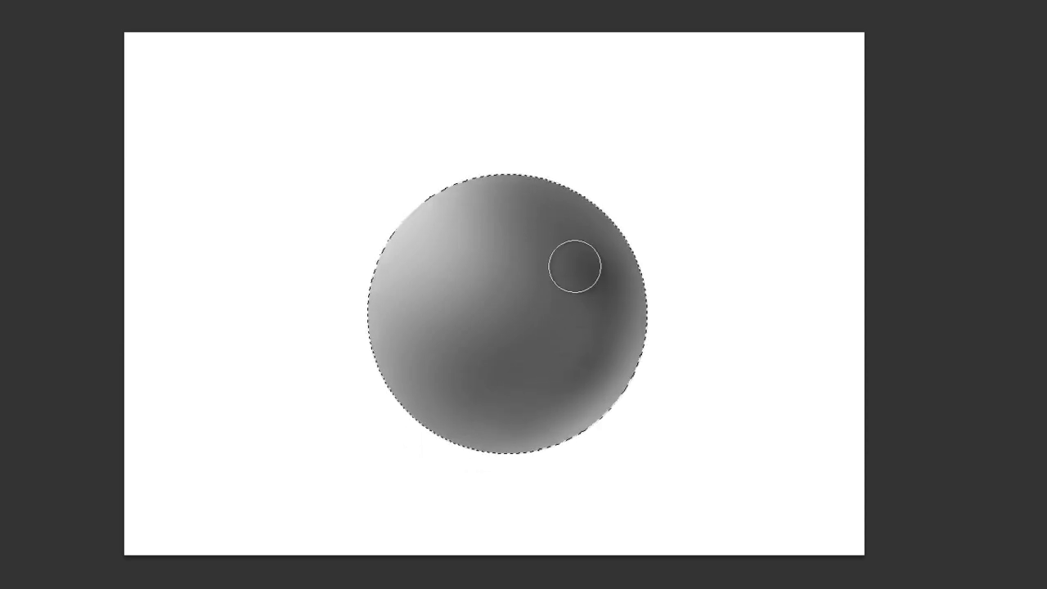
Undo two more dark strokes on the sphere's right side
key("ctrl+alt+z")
key("ctrl+alt+z")
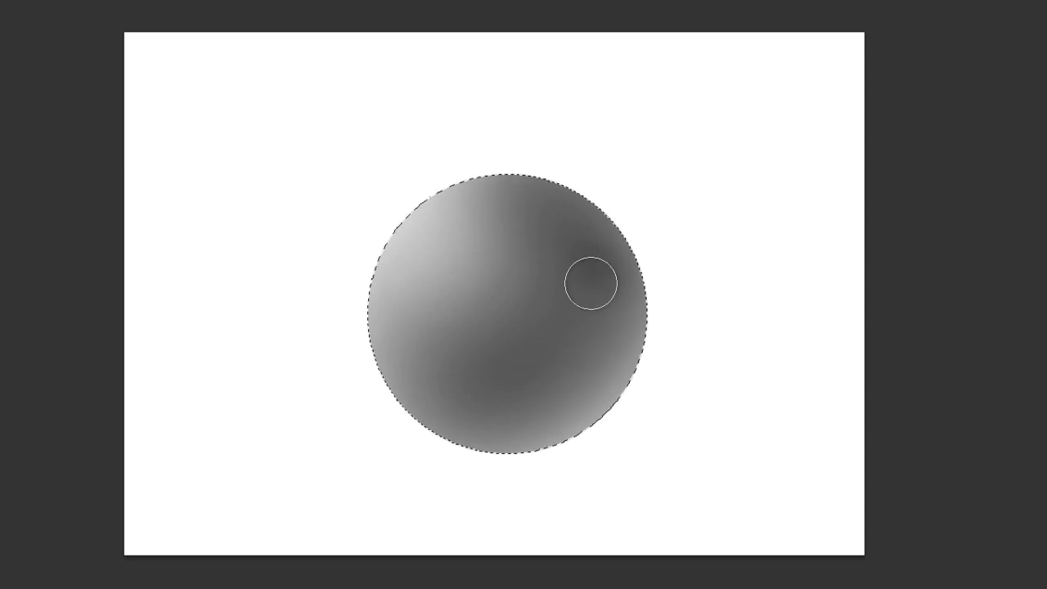
Set the brush hardness to 0% and paint darker soft shading over the sphere's right and lower area
right_click(988, 404)
right_click(637, 265)
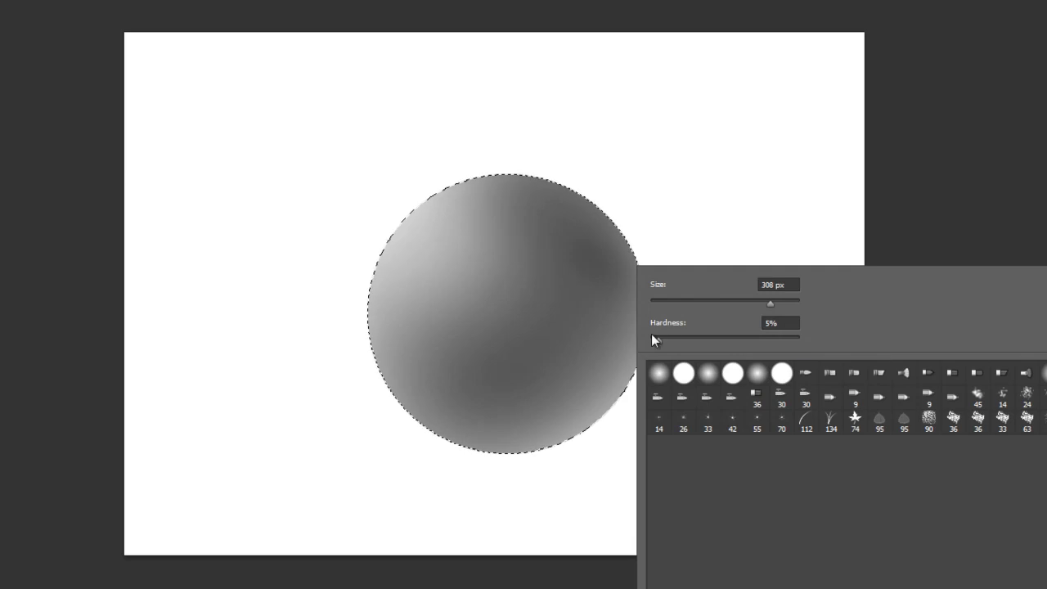
left_click_drag(654, 337, 619, 349)
key("Return")
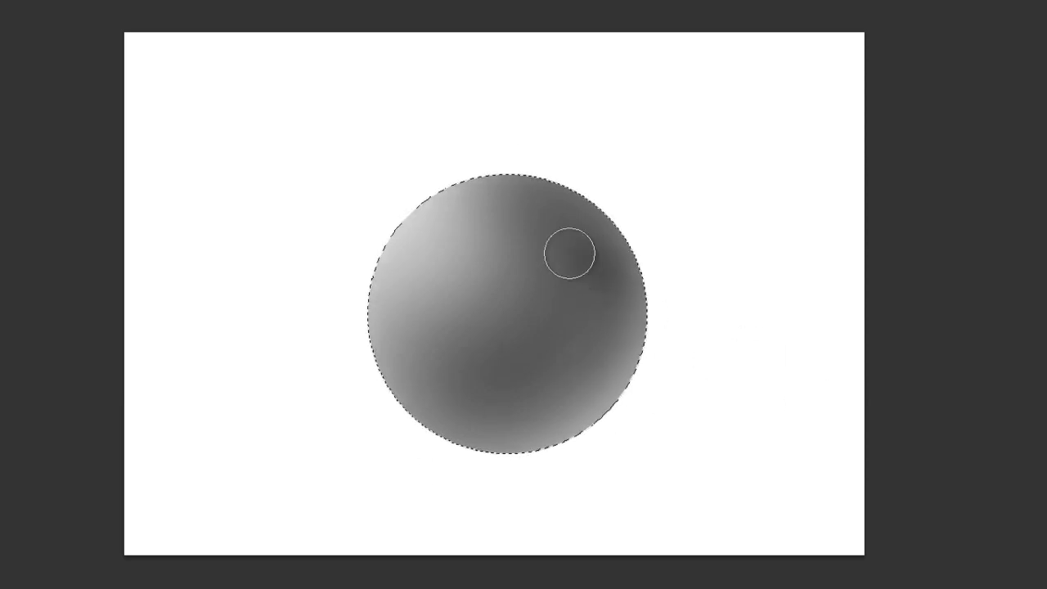
mouse_move(552, 365)
left_mouse_down()
mouse_move(399, 391)
mouse_move(608, 300)
mouse_move(606, 268)
mouse_move(407, 418)
mouse_move(578, 329)
mouse_move(616, 262)
mouse_move(547, 402)
mouse_move(544, 362)
left_mouse_up()
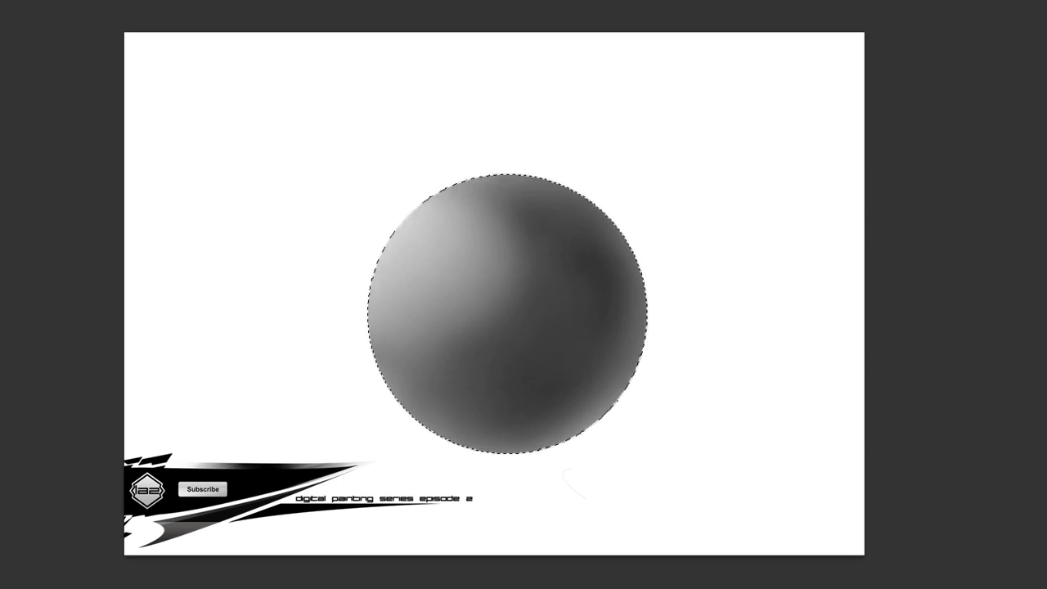
Enlarge the brush to 1000 px
right_click(622, 270)
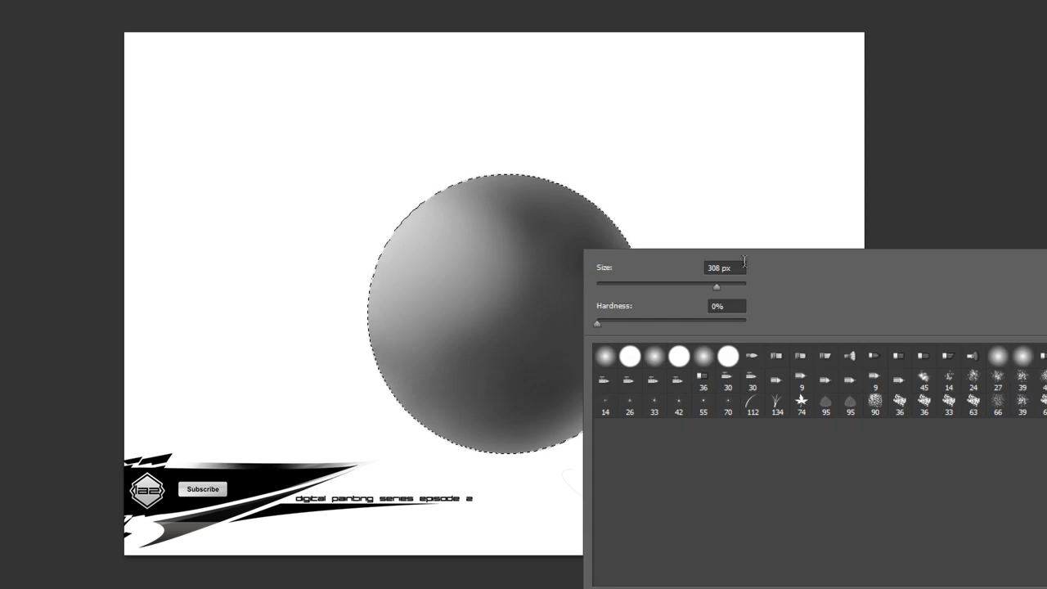
key("Escape")
right_click(720, 306)
left_click(777, 325)
left_click(703, 342)
left_click(788, 321)
type("100")
key("Return")
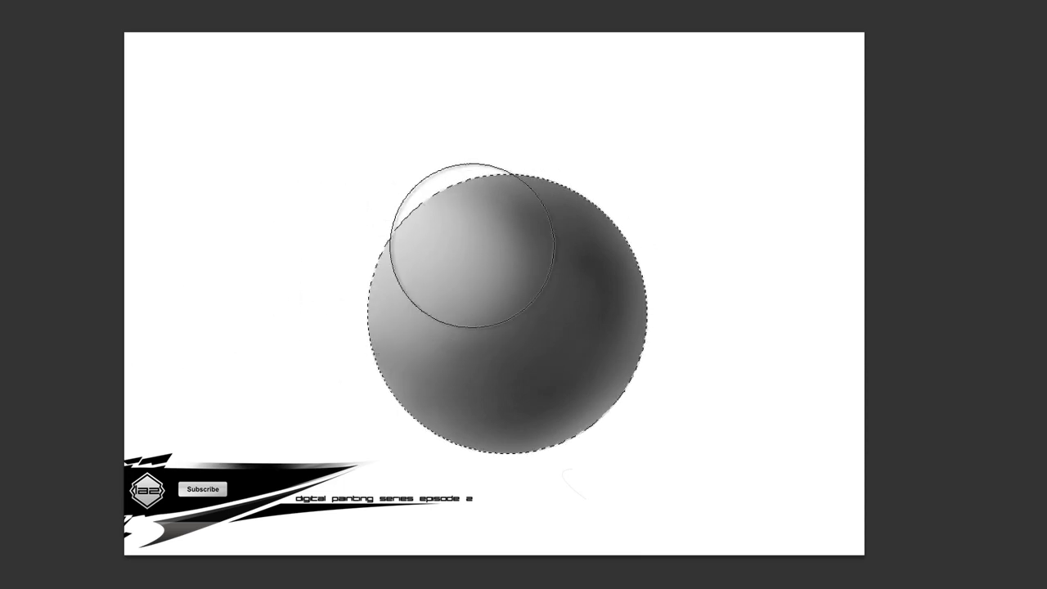
Paint soft white light over the sphere's upper-left side, blending it toward the center
mouse_move(467, 219)
left_mouse_down()
mouse_move(330, 274)
mouse_move(456, 186)
mouse_move(332, 272)
left_mouse_up()
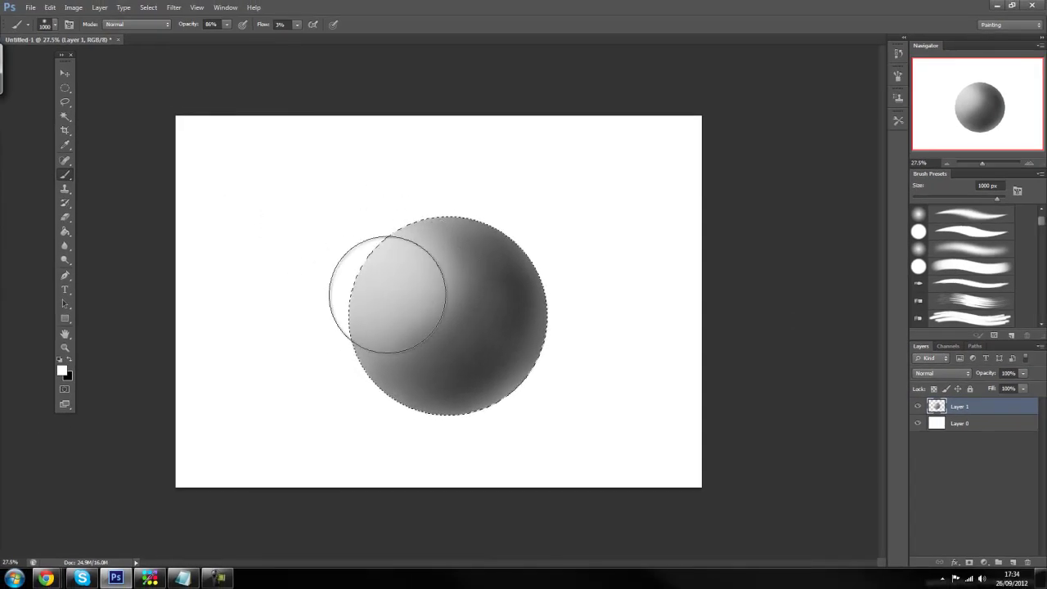
mouse_move(444, 325)
left_mouse_down()
mouse_move(426, 232)
mouse_move(309, 300)
left_mouse_up()
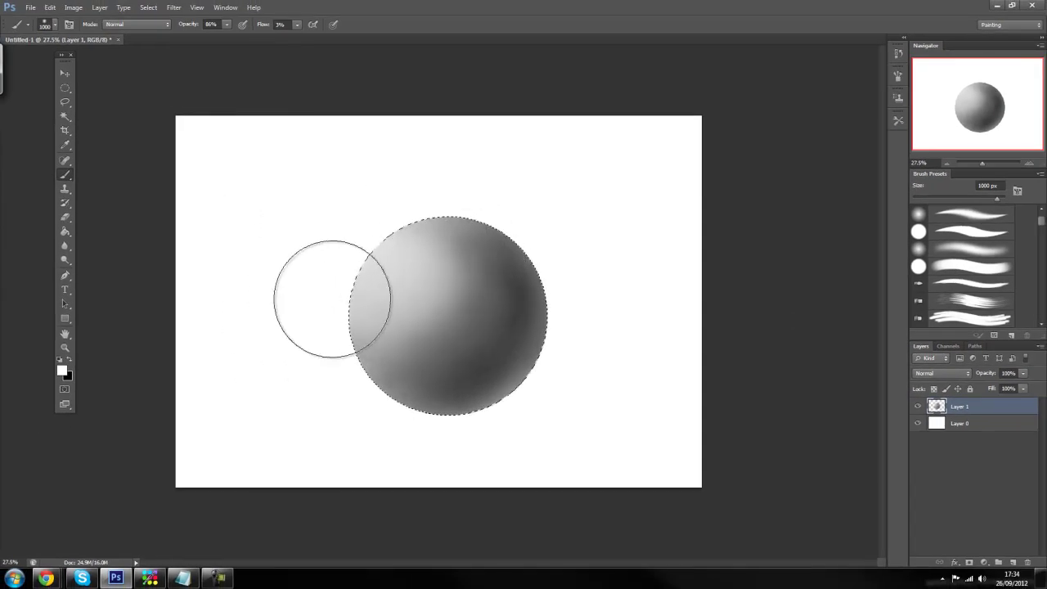
mouse_move(464, 300)
left_mouse_down()
mouse_move(475, 300)
mouse_move(411, 181)
mouse_move(406, 241)
mouse_move(302, 284)
mouse_move(472, 262)
mouse_move(405, 210)
mouse_move(360, 224)
mouse_move(262, 327)
mouse_move(374, 348)
mouse_move(460, 267)
mouse_move(283, 156)
mouse_move(392, 161)
left_mouse_up()
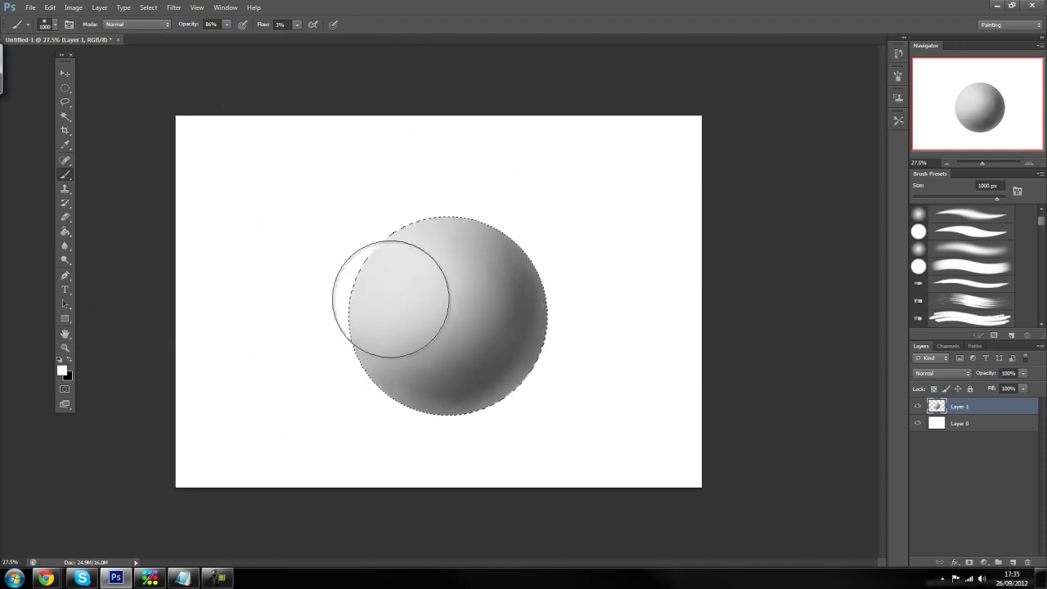
Swap the foreground to black and darken the sphere's right and lower side, deepening the right-hand core shadow with a 195 px brush
left_click(69, 362)
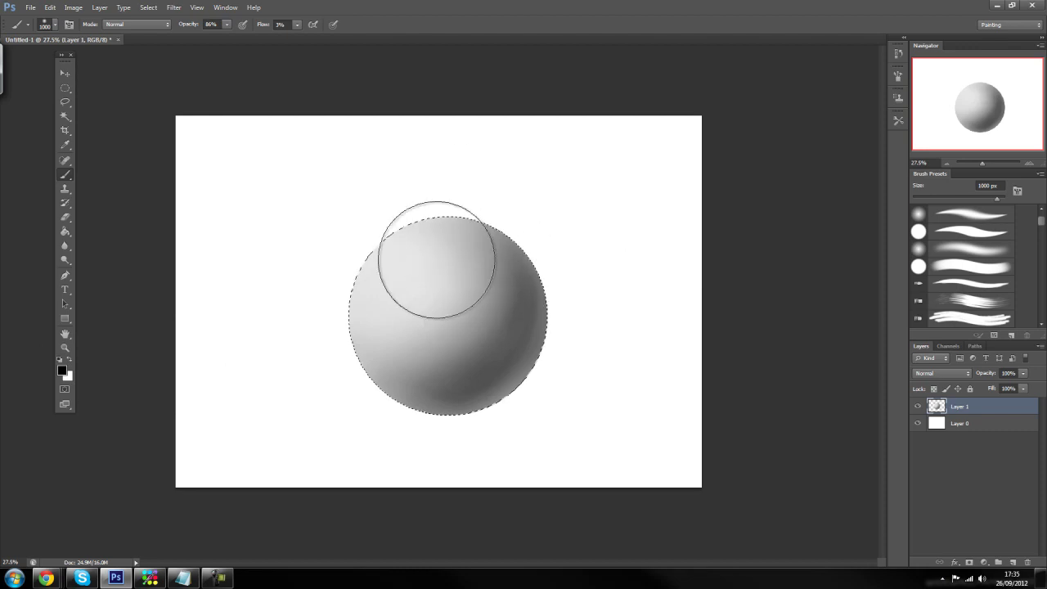
mouse_move(410, 254)
left_mouse_down()
mouse_move(383, 284)
mouse_move(467, 322)
mouse_move(389, 286)
mouse_move(458, 355)
mouse_move(405, 309)
mouse_move(493, 205)
mouse_move(469, 369)
mouse_move(362, 318)
mouse_move(439, 219)
mouse_move(390, 225)
mouse_move(424, 196)
mouse_move(357, 343)
mouse_move(413, 189)
mouse_move(422, 336)
mouse_move(382, 195)
mouse_move(422, 342)
mouse_move(389, 244)
mouse_move(354, 374)
mouse_move(431, 266)
mouse_move(491, 269)
mouse_move(375, 278)
mouse_move(358, 306)
left_mouse_up()
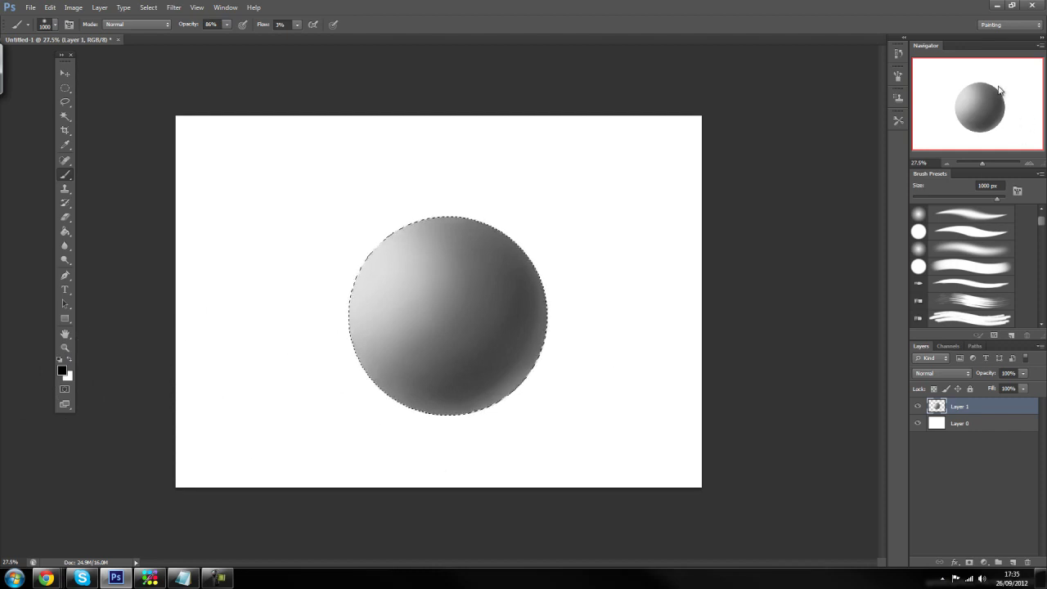
right_click(448, 322)
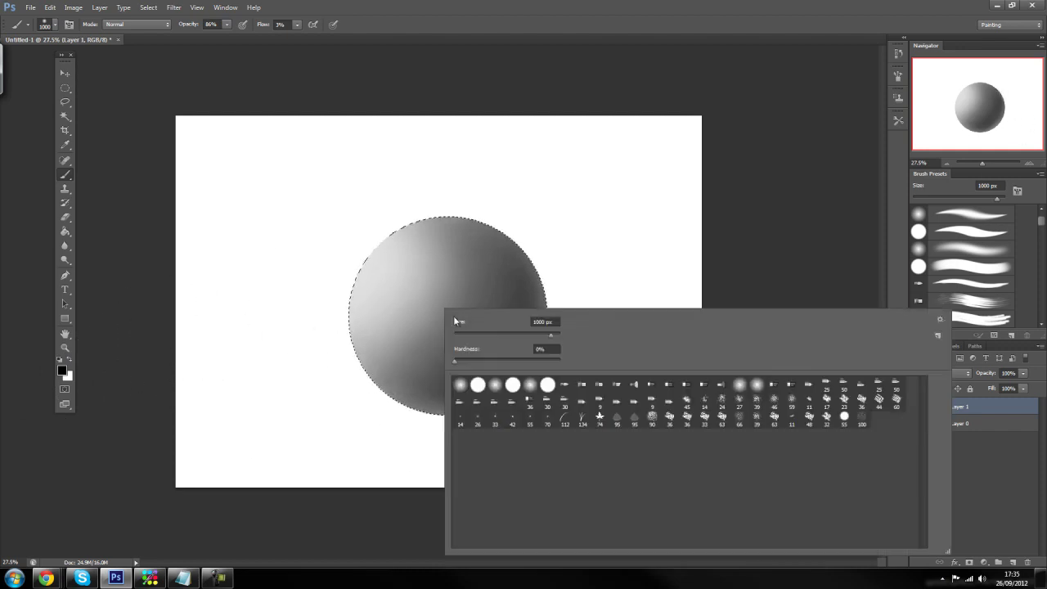
left_click(528, 333)
left_click(511, 275)
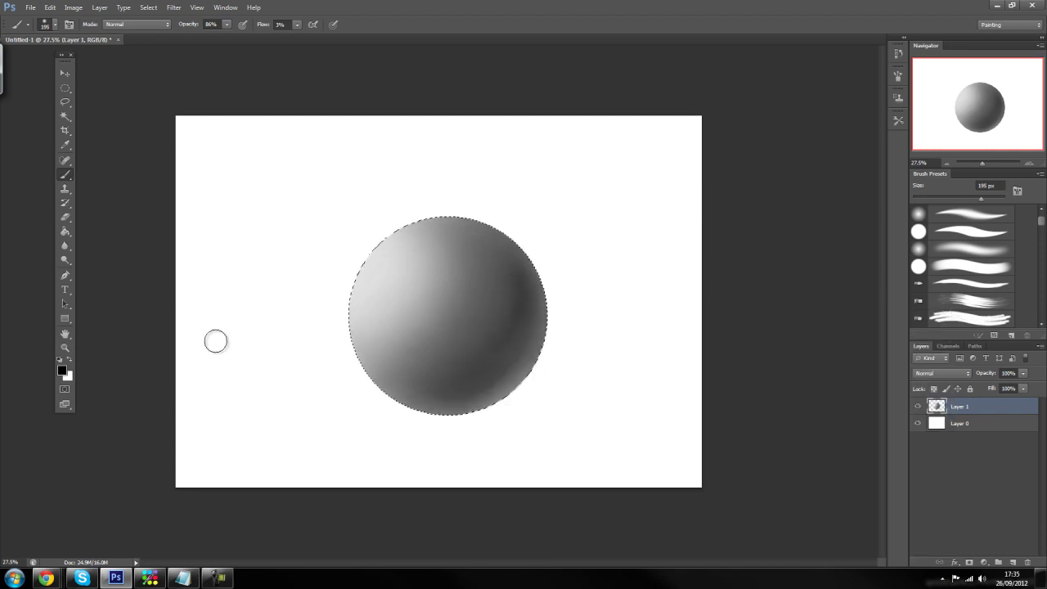
Swap the foreground to white, try light strokes over the sphere's dark right side, and undo them
left_click(71, 363)
mouse_move(566, 269)
left_mouse_down()
mouse_move(486, 267)
mouse_move(503, 253)
mouse_move(482, 286)
mouse_move(513, 259)
mouse_move(465, 325)
mouse_move(510, 258)
mouse_move(420, 344)
mouse_move(497, 269)
mouse_move(520, 327)
mouse_move(359, 382)
mouse_move(398, 374)
mouse_move(491, 278)
left_mouse_up()
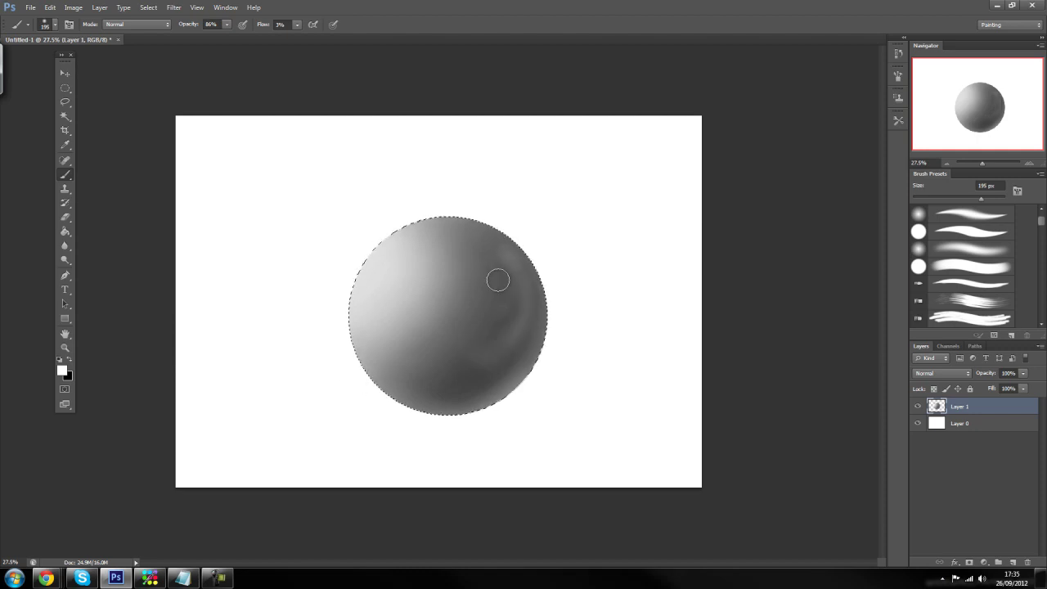
key("ctrl+alt+z")
key("ctrl+alt+z")
key("ctrl+alt+z")
key("ctrl+alt+z")
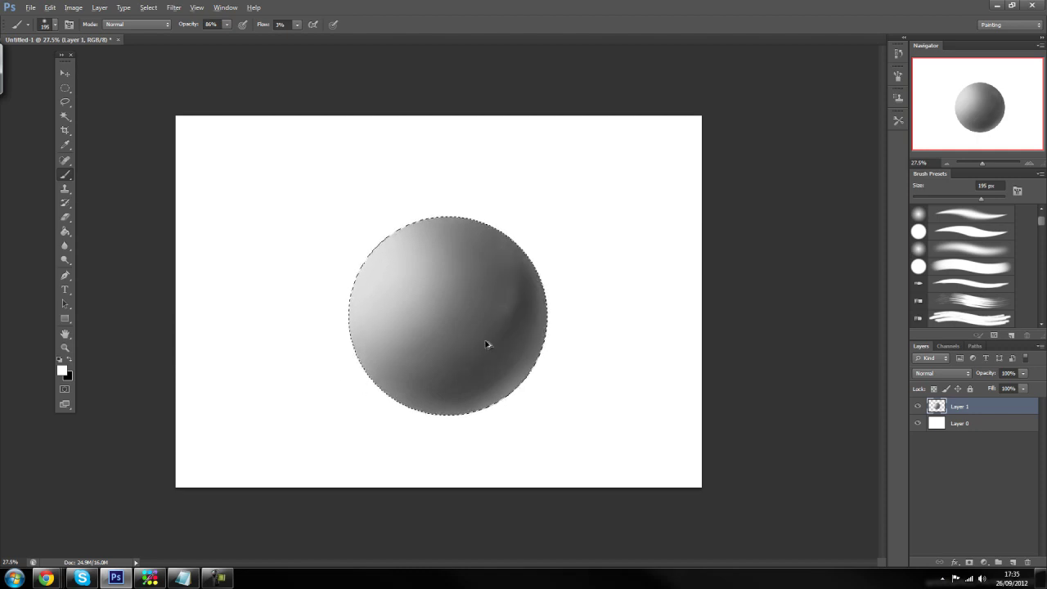
left_click(501, 331, "alt")
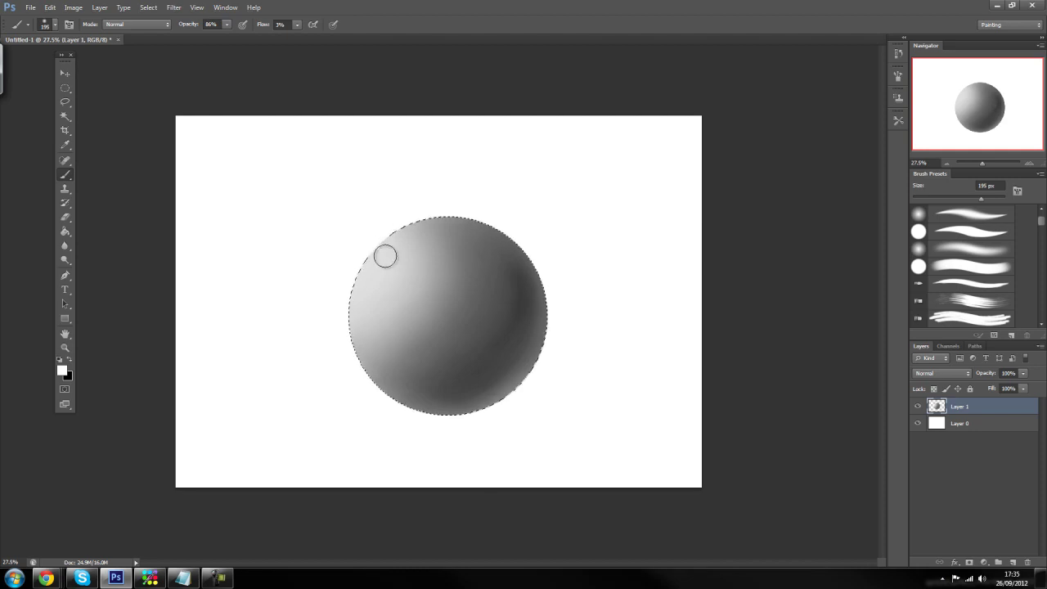
Lower the brush flow to 1% and gently soften the core shadow on the sphere's right side with white
left_click(297, 24)
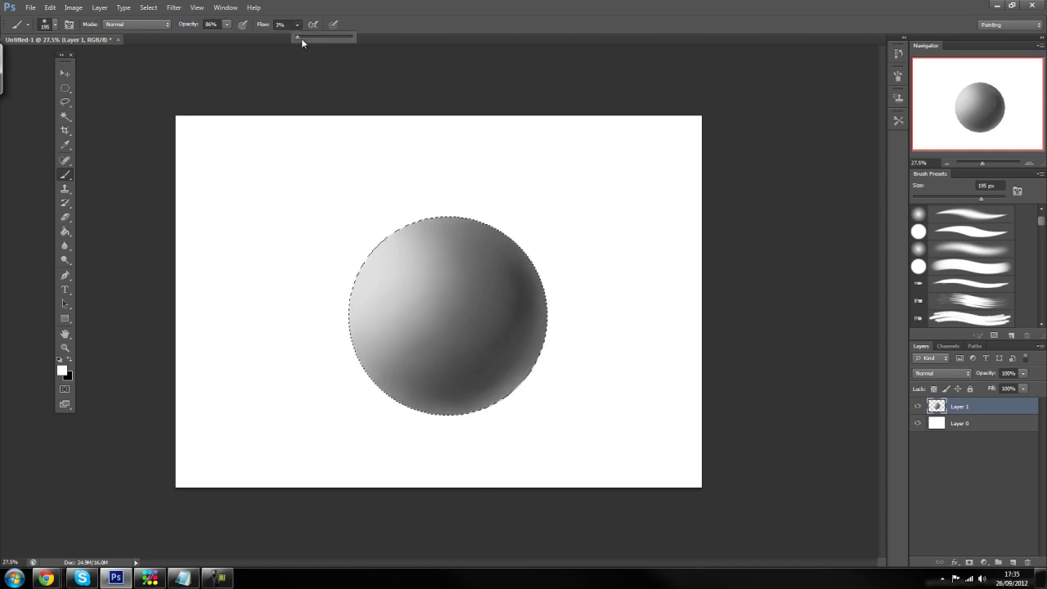
left_click(510, 315)
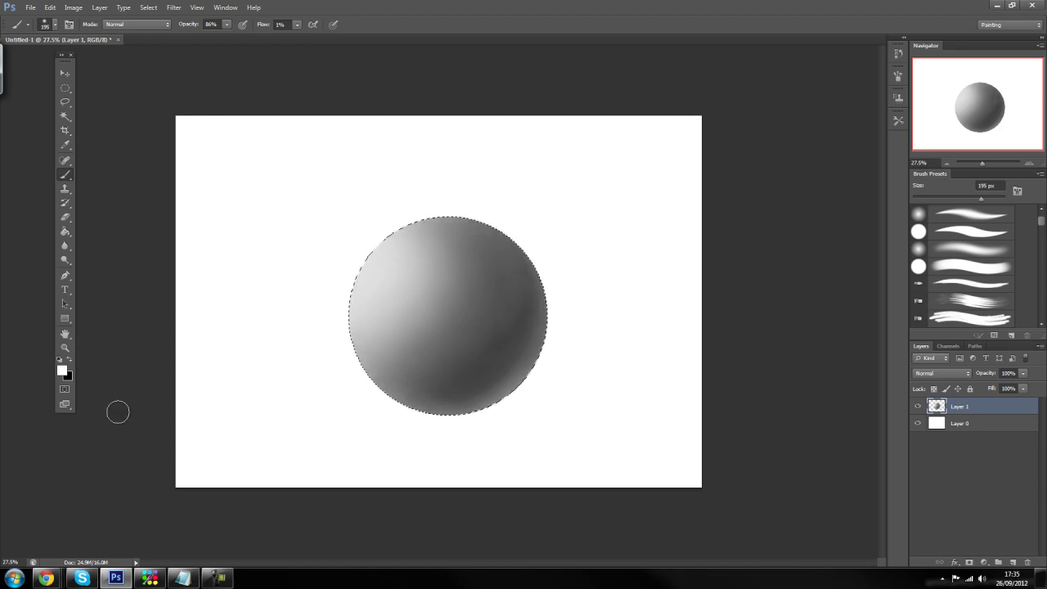
Swap the foreground to black, set the brush size to 432 px and blend dark shading over the sphere's right and lower-right side
left_click(70, 360)
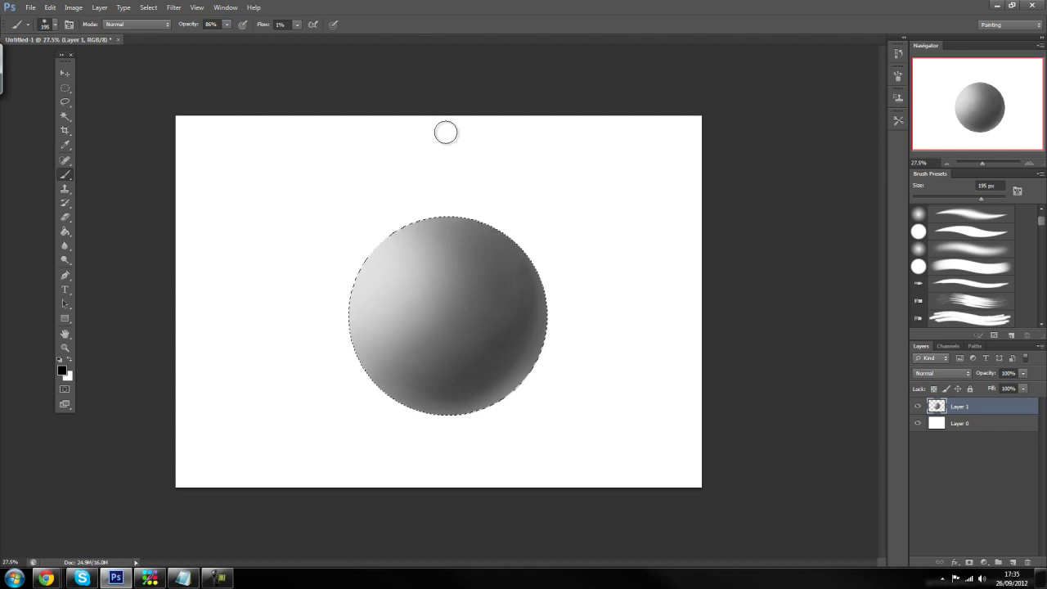
right_click(528, 325)
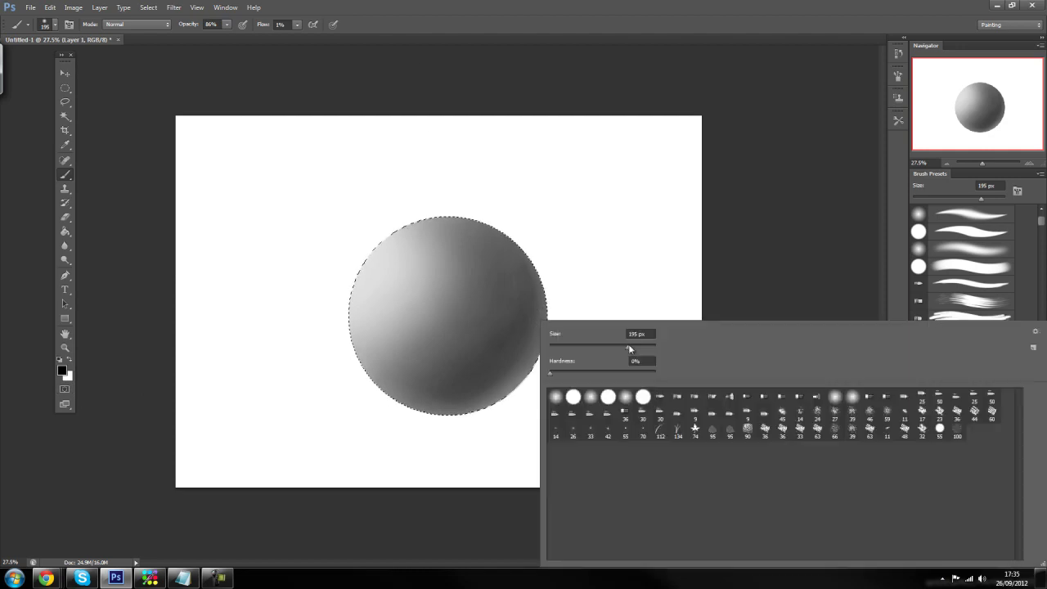
left_click_drag(627, 346, 636, 346)
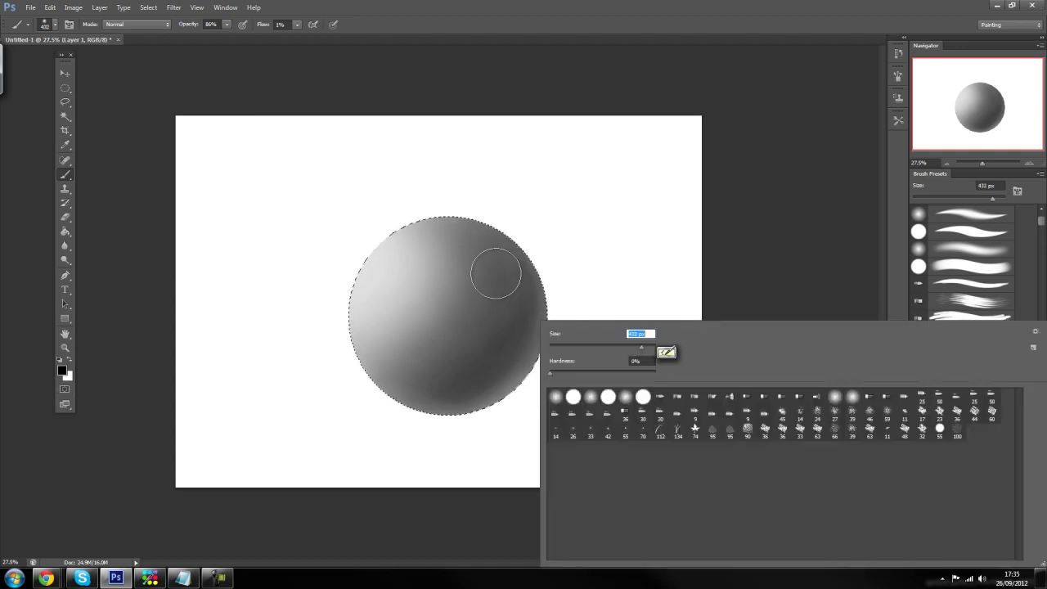
left_click(498, 336)
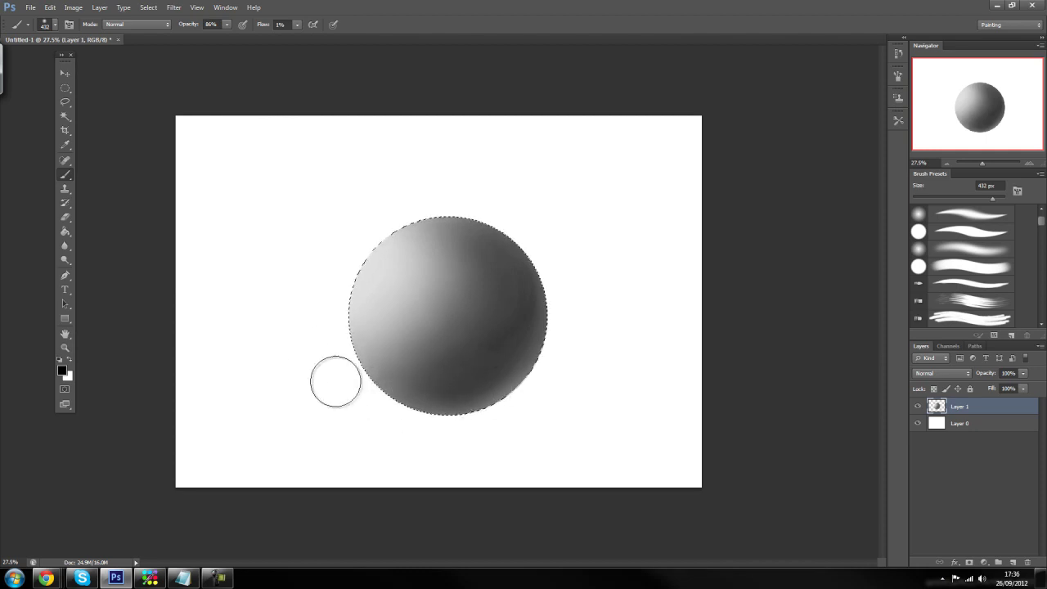
Swap the foreground to white and brush soft light over the sphere's upper-left area
left_click(69, 361)
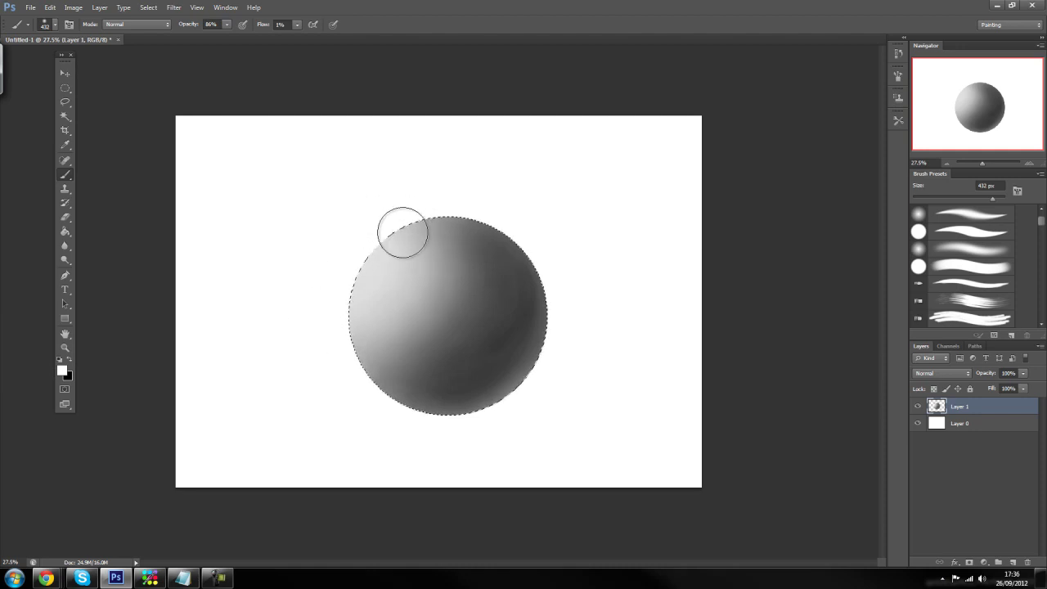
mouse_move(430, 270)
left_mouse_down()
mouse_move(407, 297)
mouse_move(255, 345)
mouse_move(331, 313)
mouse_move(177, 325)
left_mouse_up()
Return the foreground to black and deepen the sphere's overall shading with the brush enlarged to 1000 px
left_click(70, 361)
right_click(507, 288)
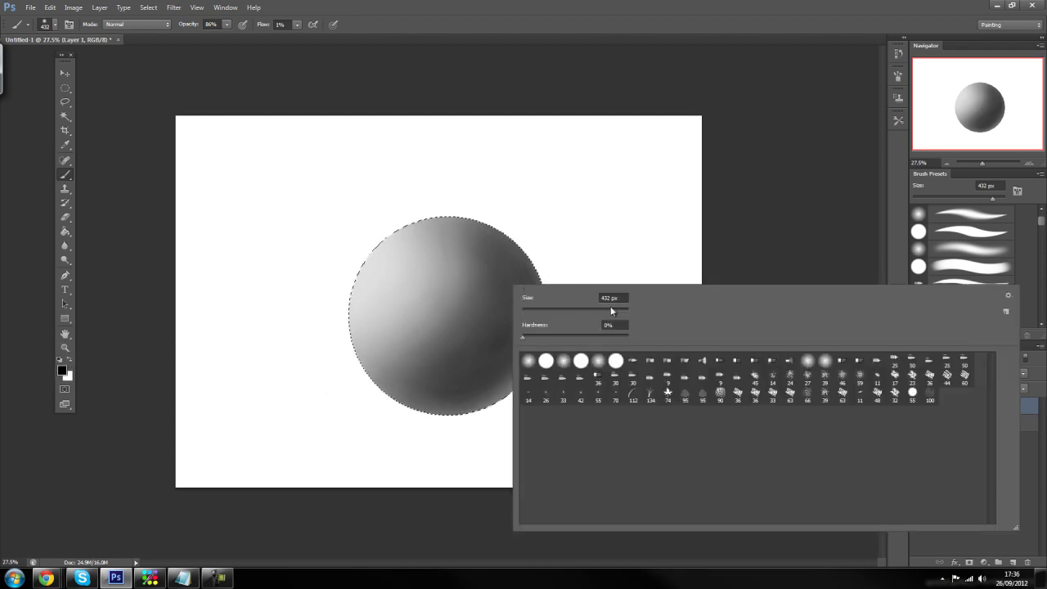
left_click_drag(614, 309, 618, 314)
left_click_drag(545, 309, 526, 306)
type("1000")
key("Return")
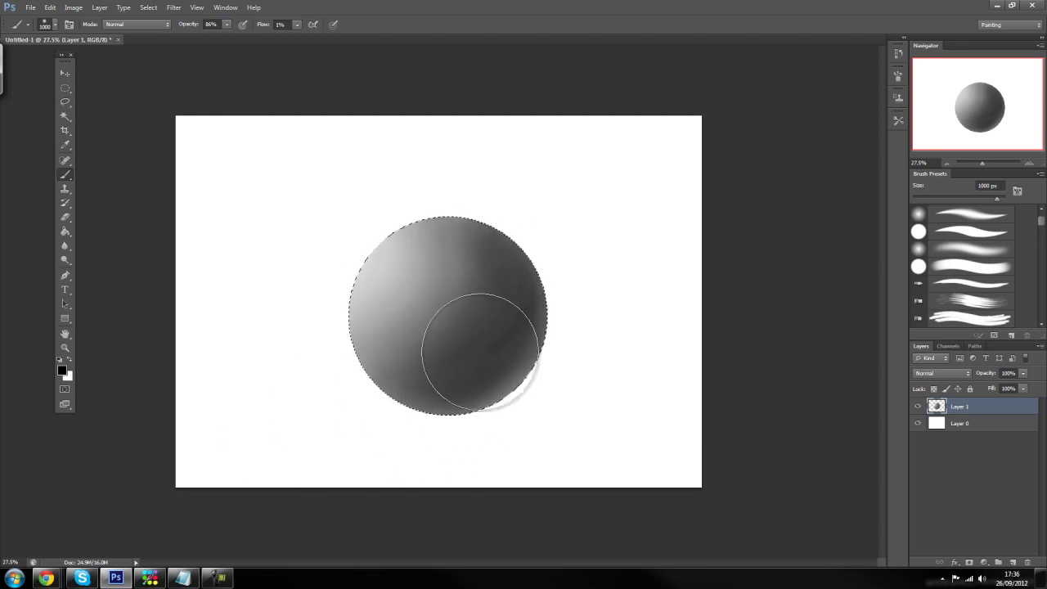
Reduce the brush size to 453 px and paint dark shading from the sphere's lower part up toward its top
right_click(465, 388)
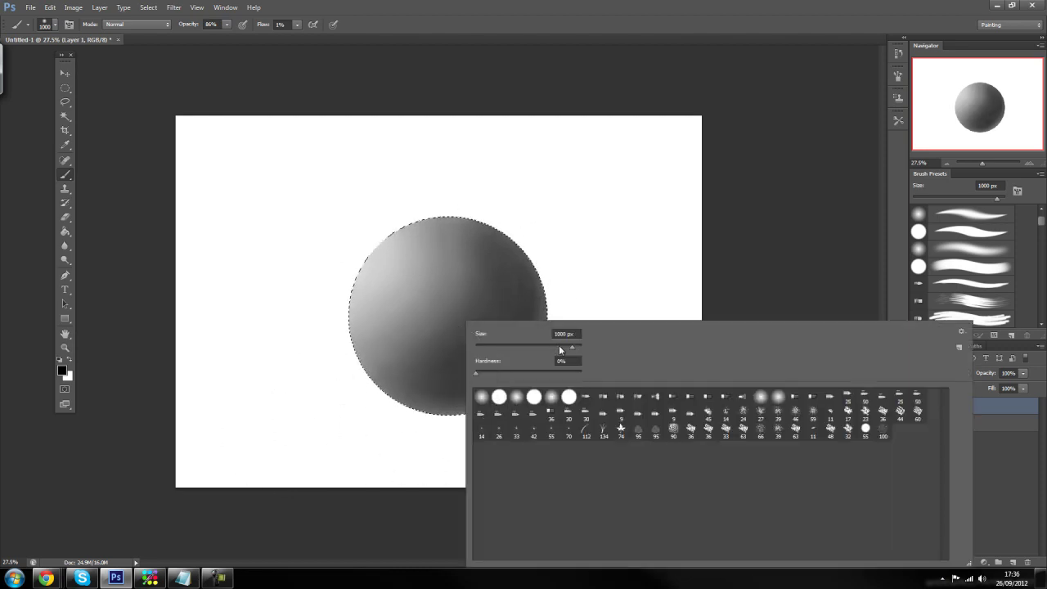
left_click_drag(565, 349, 569, 350)
mouse_move(442, 365)
left_mouse_down()
mouse_move(492, 350)
mouse_move(525, 295)
mouse_move(424, 326)
mouse_move(463, 311)
mouse_move(402, 374)
mouse_move(459, 230)
mouse_move(431, 219)
left_mouse_up()
Swap the foreground to white and build up a soft highlight on the sphere's upper-left side with the 453 px brush
right_click(354, 319)
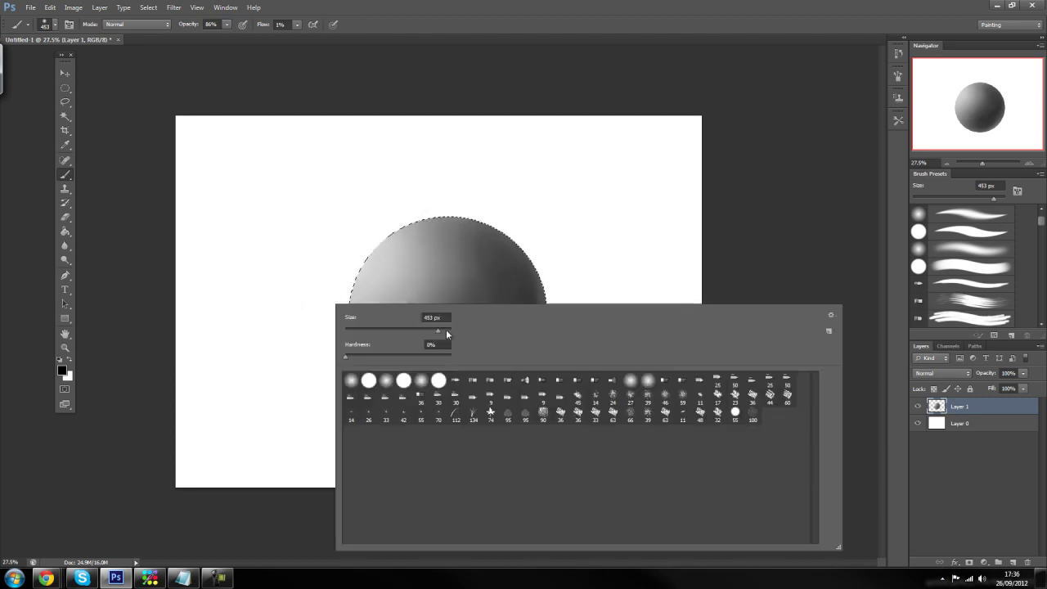
left_click(69, 360)
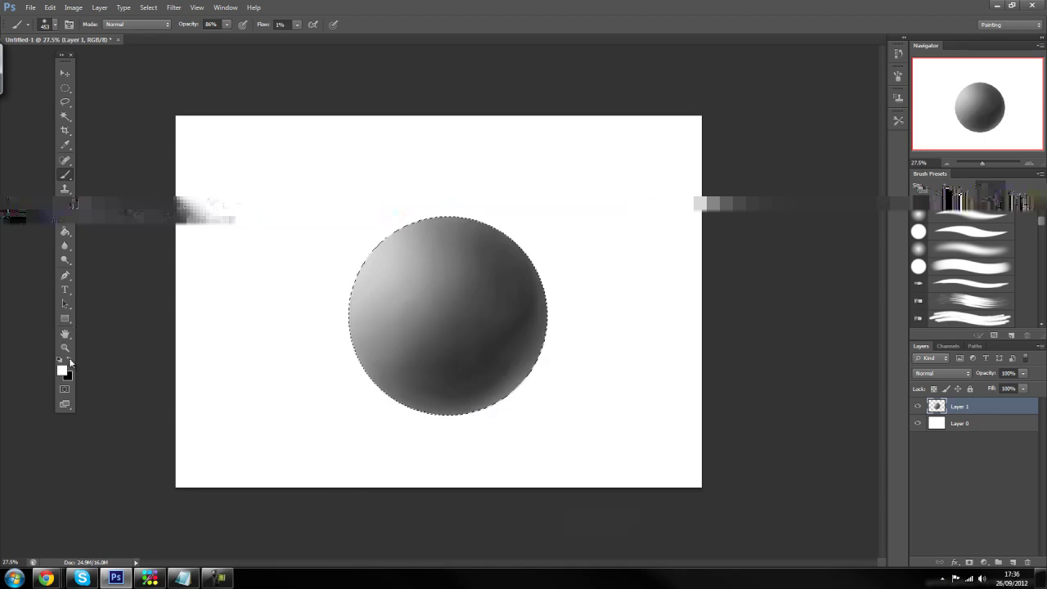
mouse_move(386, 266)
left_mouse_down()
mouse_move(458, 251)
mouse_move(425, 260)
left_mouse_up()
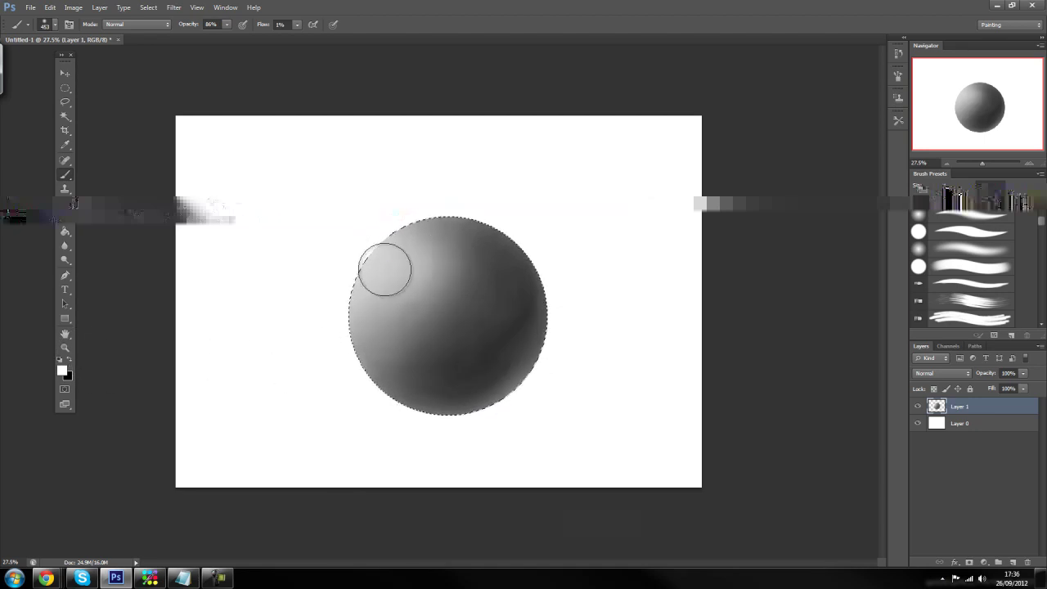
left_click_drag(399, 269, 421, 262)
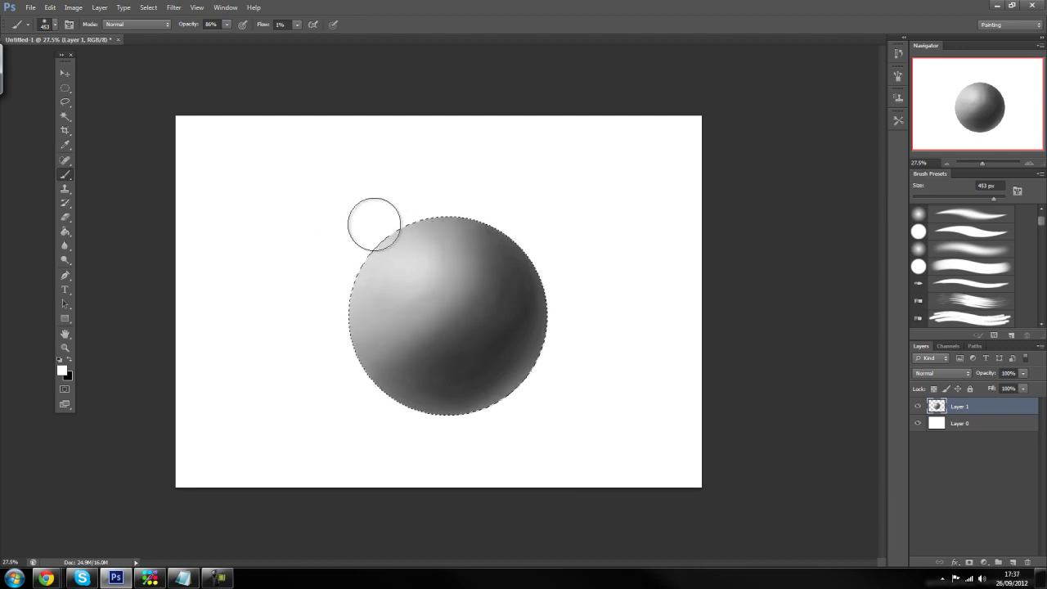
left_click_drag(440, 225, 476, 282)
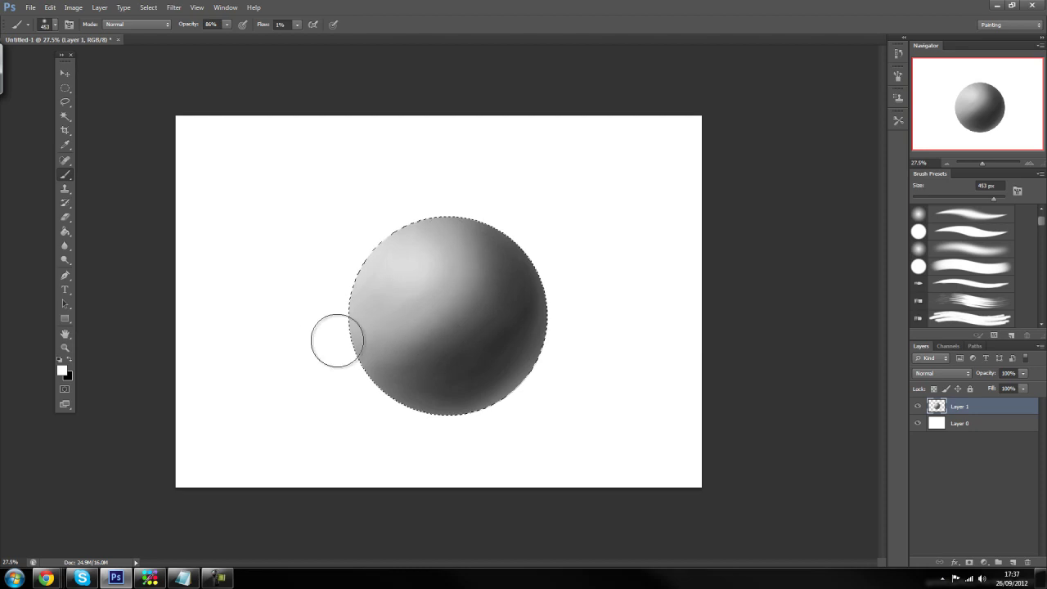
Raise the brush opacity to 100%
left_click(297, 25)
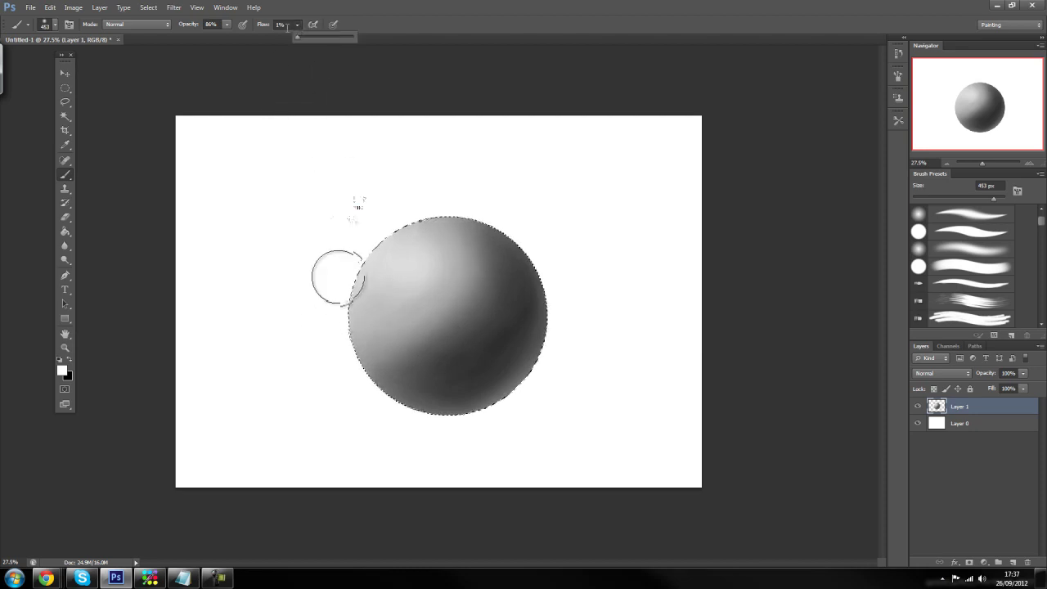
left_click(226, 25)
left_click_drag(236, 38, 366, 220)
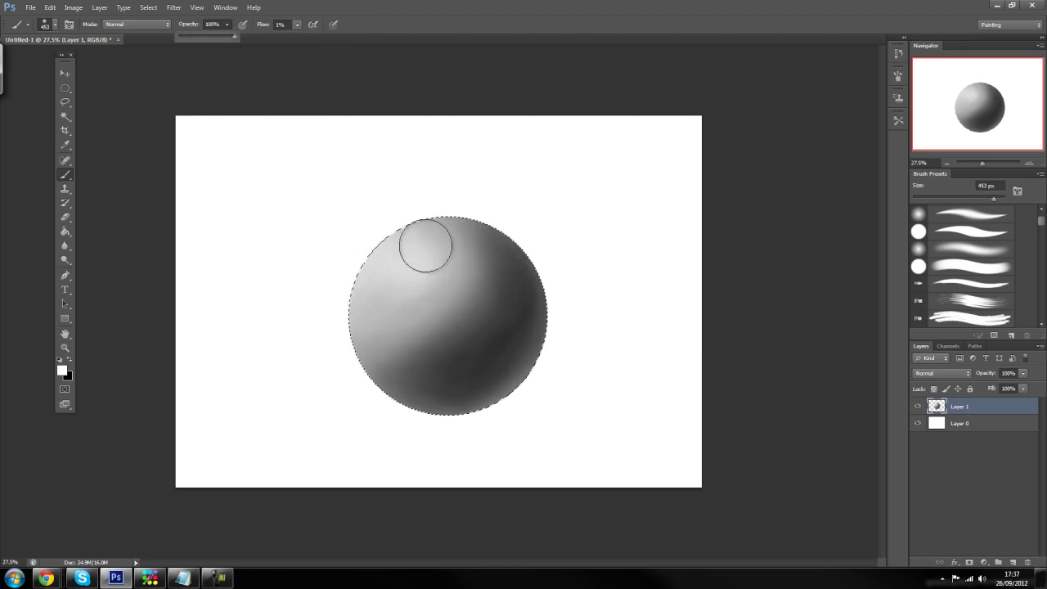
Brighten the sphere's upper-left highlight and soften the tone across its top and right side with the white brush
left_click_drag(429, 280, 423, 259)
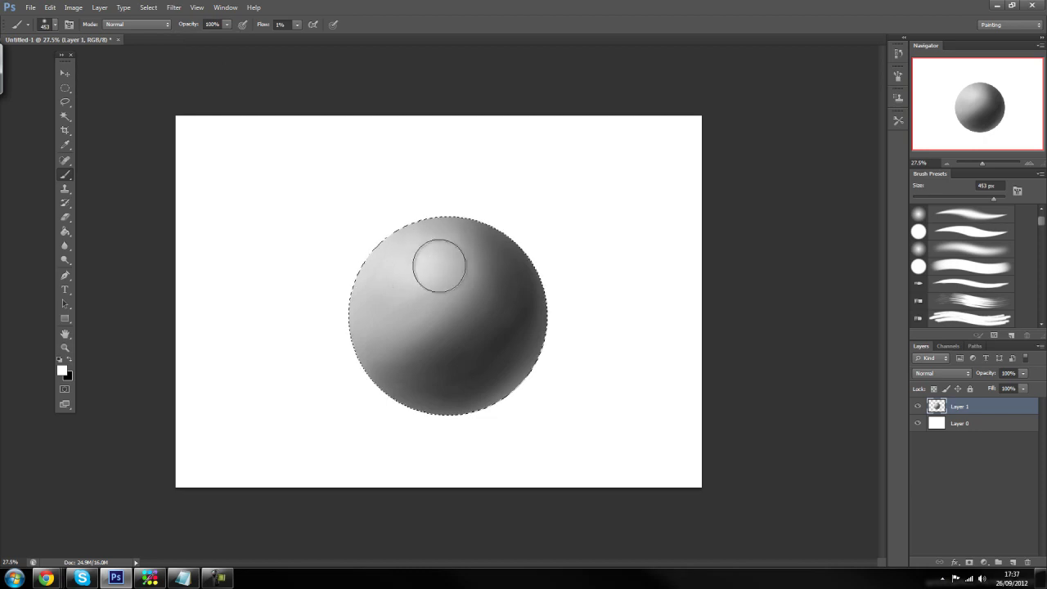
left_click_drag(423, 221, 472, 218)
mouse_move(487, 257)
left_mouse_down()
mouse_move(423, 330)
mouse_move(526, 304)
mouse_move(527, 321)
mouse_move(401, 388)
mouse_move(463, 367)
mouse_move(470, 376)
mouse_move(400, 393)
mouse_move(537, 303)
mouse_move(519, 257)
mouse_move(458, 346)
mouse_move(522, 316)
left_mouse_up()
right_click(522, 316)
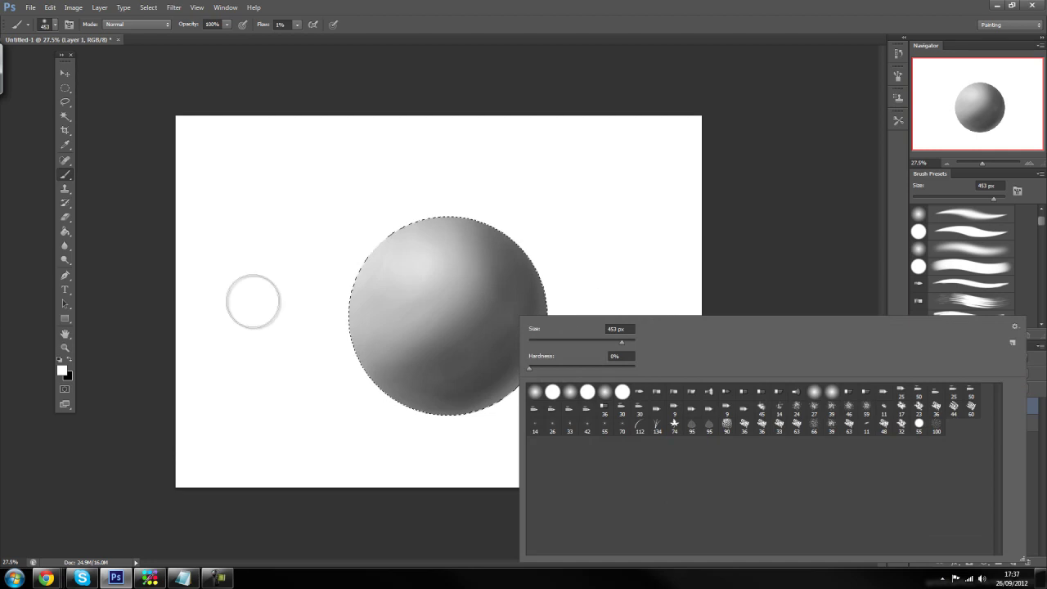
Swap the foreground to black, reduce the brush size to 178 px and darken the sphere's right side
left_click(70, 360)
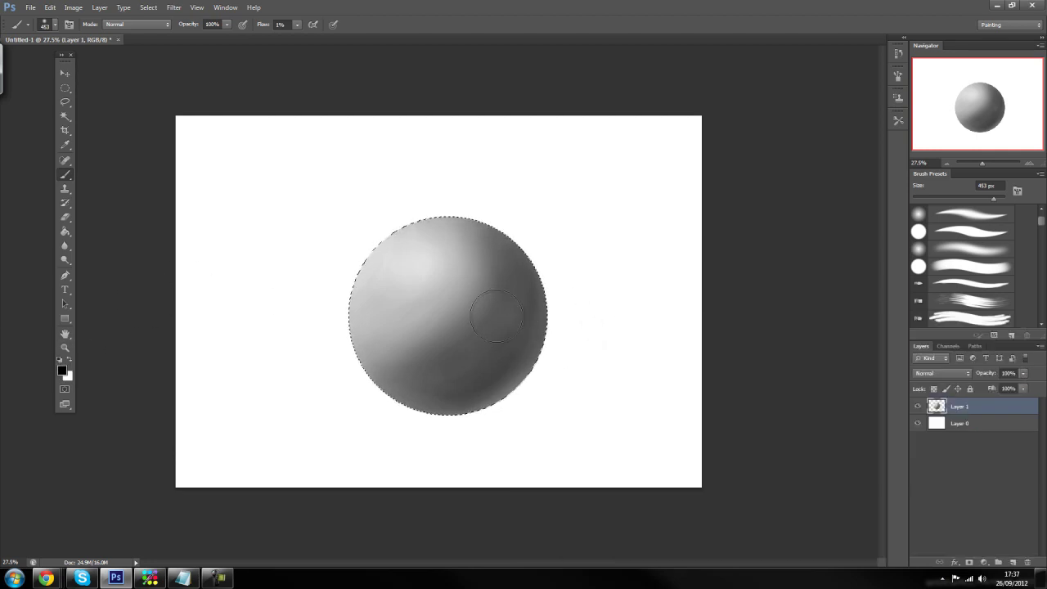
right_click(593, 342)
left_click_drag(566, 343, 590, 343)
mouse_move(537, 297)
left_mouse_down()
mouse_move(474, 368)
mouse_move(524, 308)
mouse_move(523, 350)
mouse_move(513, 341)
left_mouse_up()
mouse_move(517, 281)
left_mouse_down()
mouse_move(480, 277)
mouse_move(475, 300)
mouse_move(500, 316)
mouse_move(520, 295)
left_mouse_up()
Enlarge the brush to 370 px, deepen the dark shading along the sphere's right and lower parts, and swap the foreground to white
right_click(490, 348)
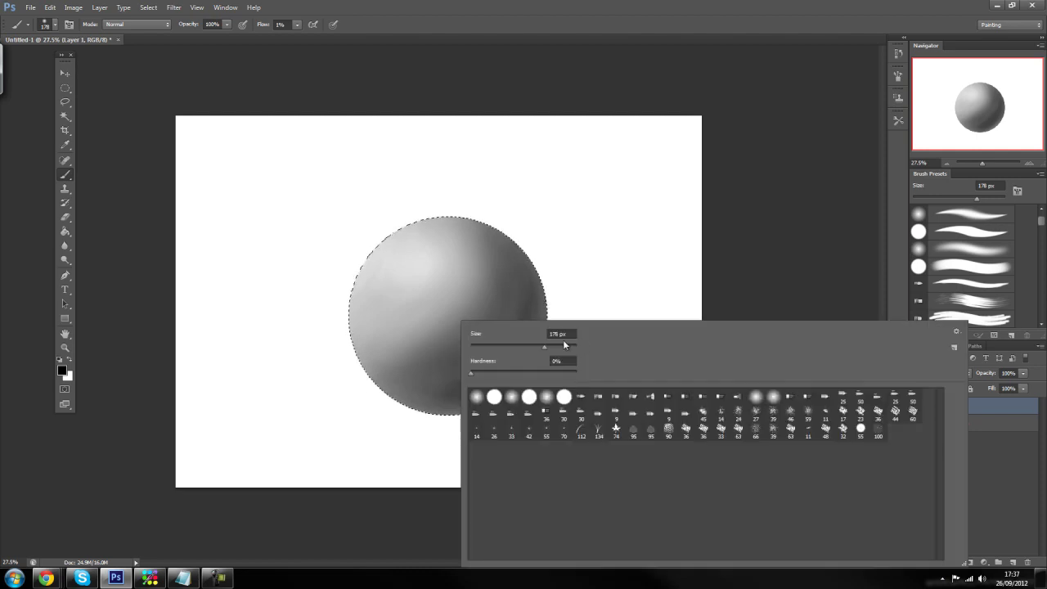
left_click_drag(554, 347, 558, 348)
mouse_move(532, 287)
left_mouse_down()
mouse_move(516, 271)
mouse_move(522, 302)
mouse_move(397, 397)
mouse_move(444, 344)
mouse_move(482, 345)
mouse_move(428, 382)
mouse_move(524, 286)
mouse_move(500, 329)
mouse_move(359, 365)
left_mouse_up()
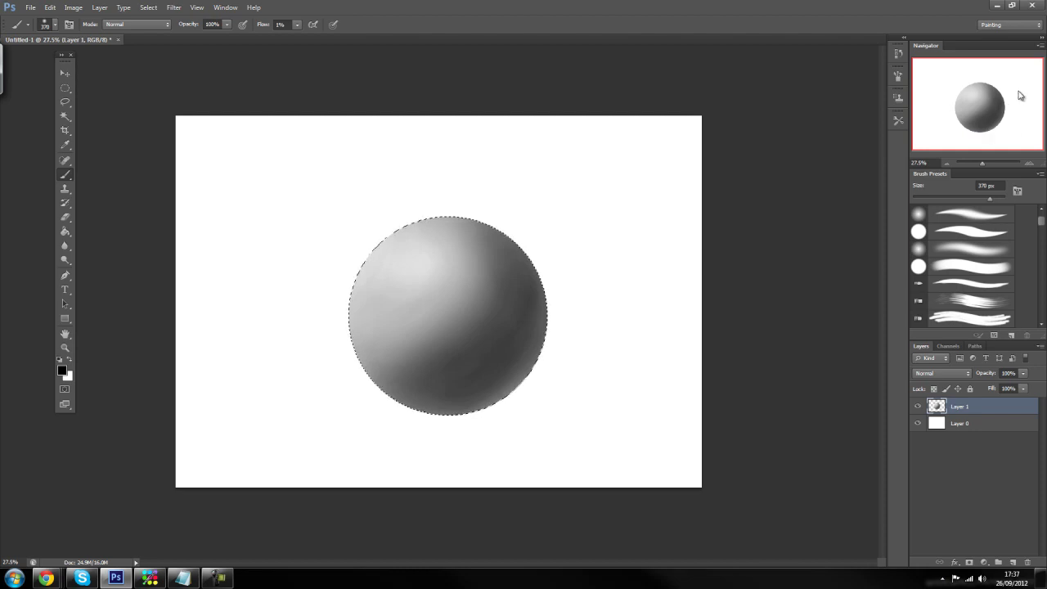
mouse_move(453, 390)
left_mouse_down()
mouse_move(493, 362)
mouse_move(463, 379)
left_mouse_up()
left_click(71, 361)
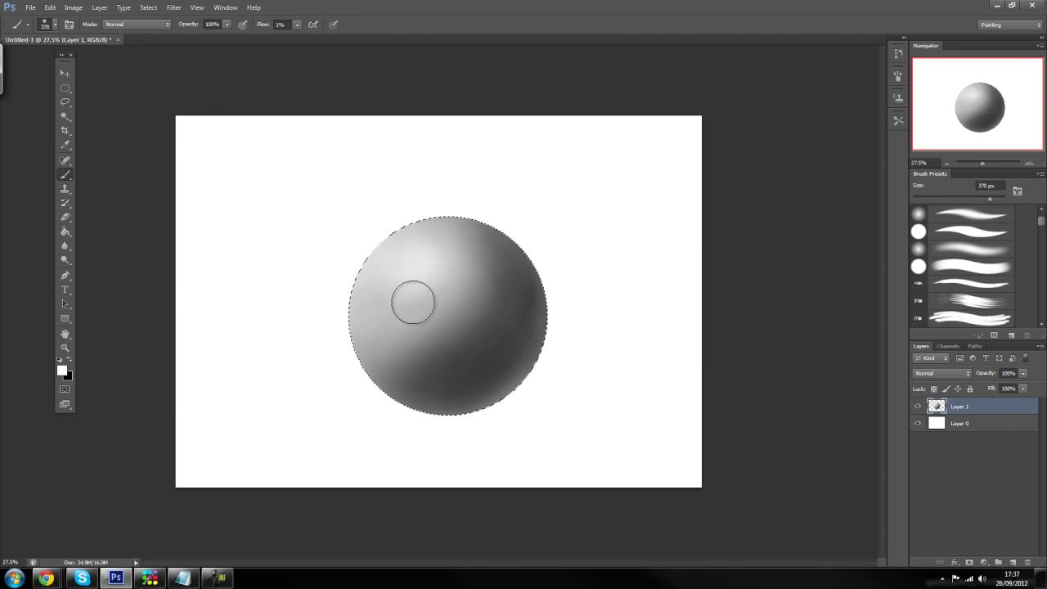
Add a new layer below the sphere's layer and invert the circular selection so the area around the sphere is selected
left_click(1012, 563)
left_click_drag(981, 407, 955, 432)
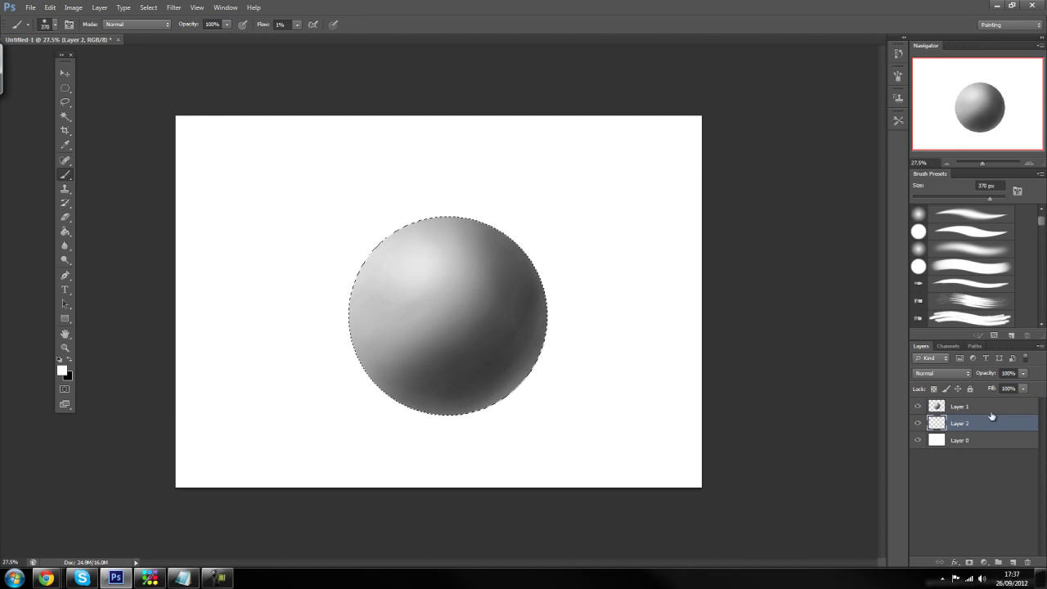
left_click(148, 7)
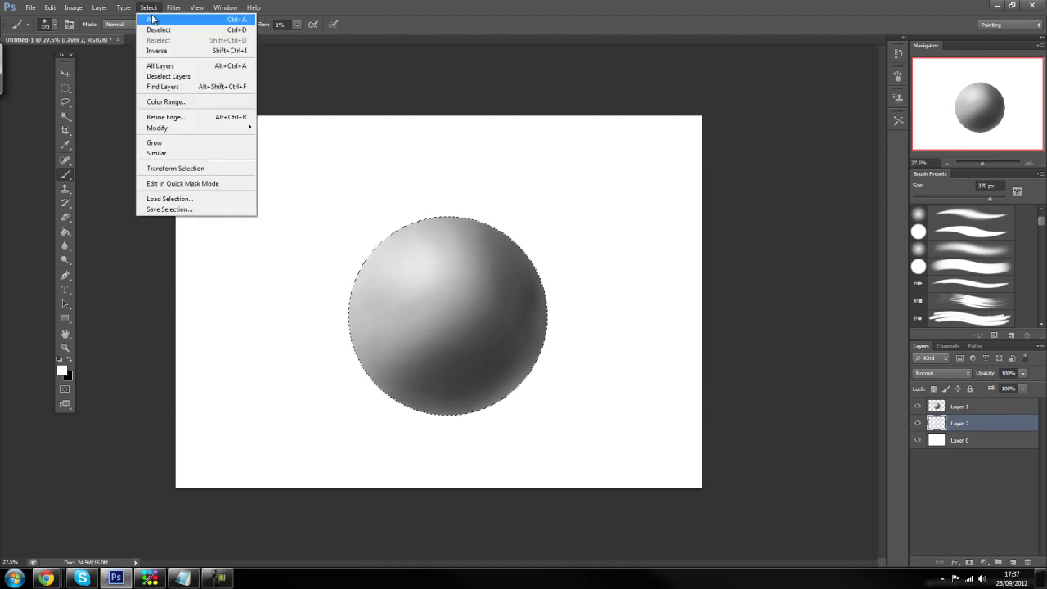
left_click(196, 56)
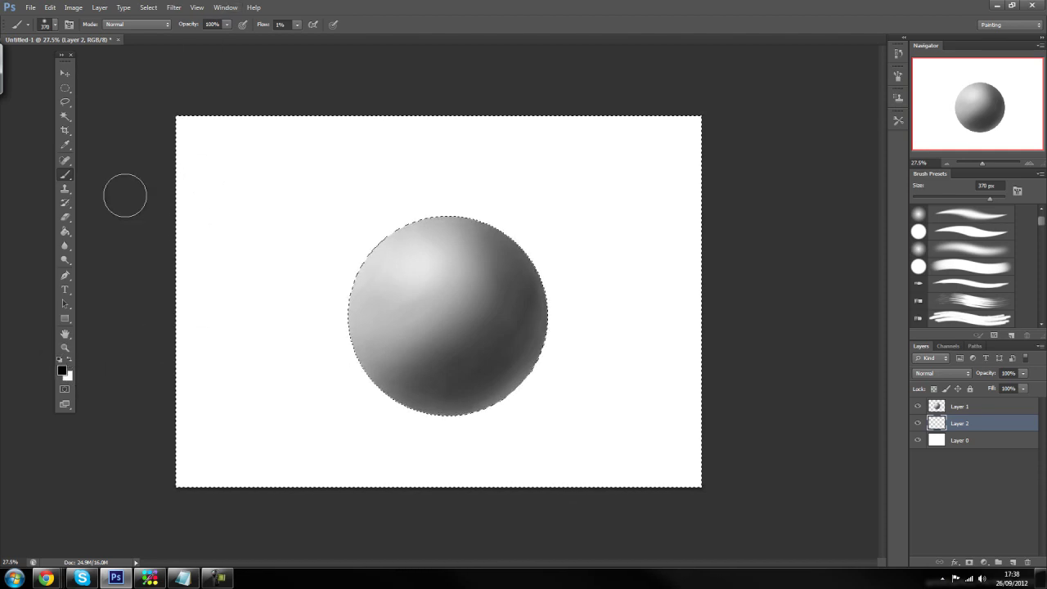
Set the brush flow to 23% with black as the painting colour
left_click(297, 25)
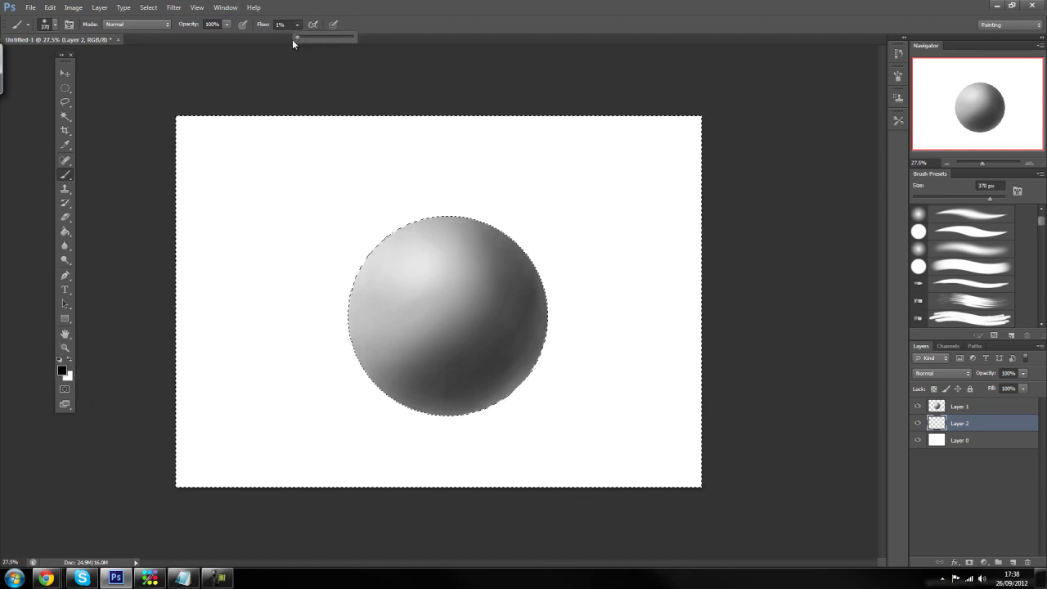
left_click_drag(306, 35, 310, 37)
right_click(291, 237)
left_click(304, 286)
left_click(414, 122)
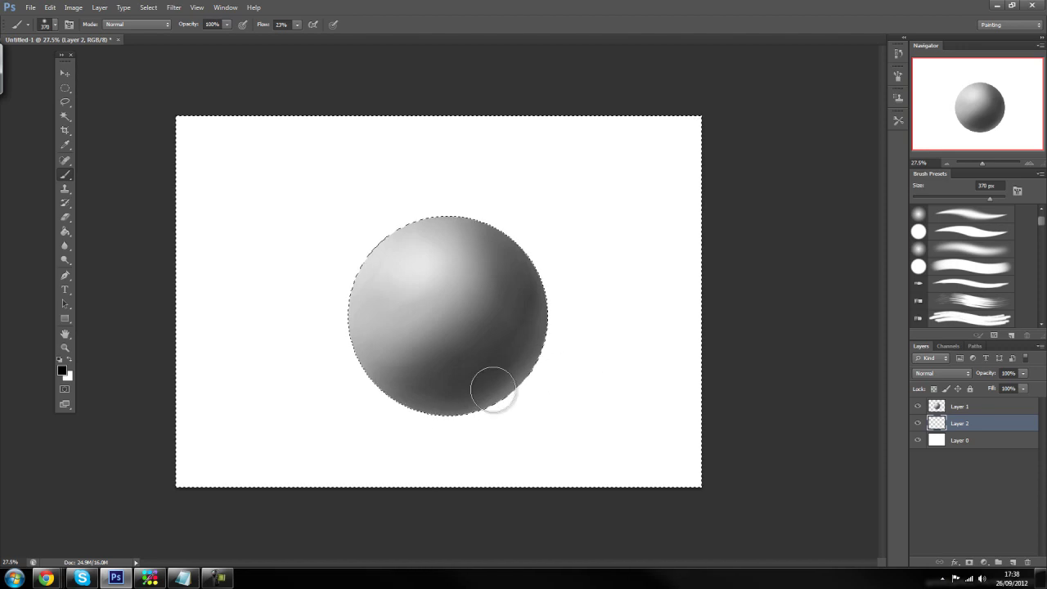
Paint a soft black cast shadow on the new layer, extending from beneath the sphere toward its lower right
left_click_drag(564, 365, 498, 393)
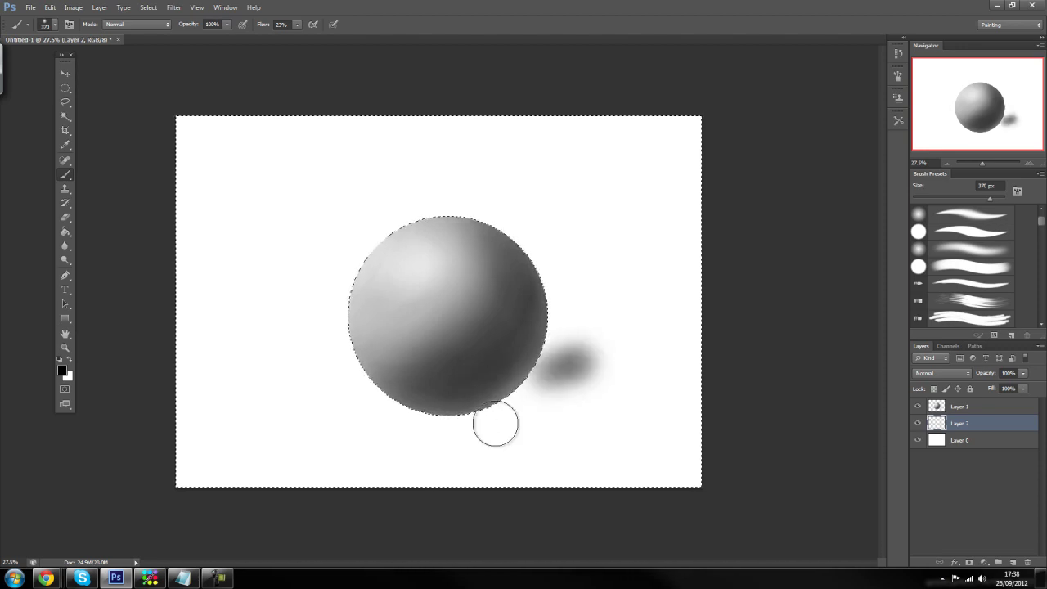
key("ctrl+z")
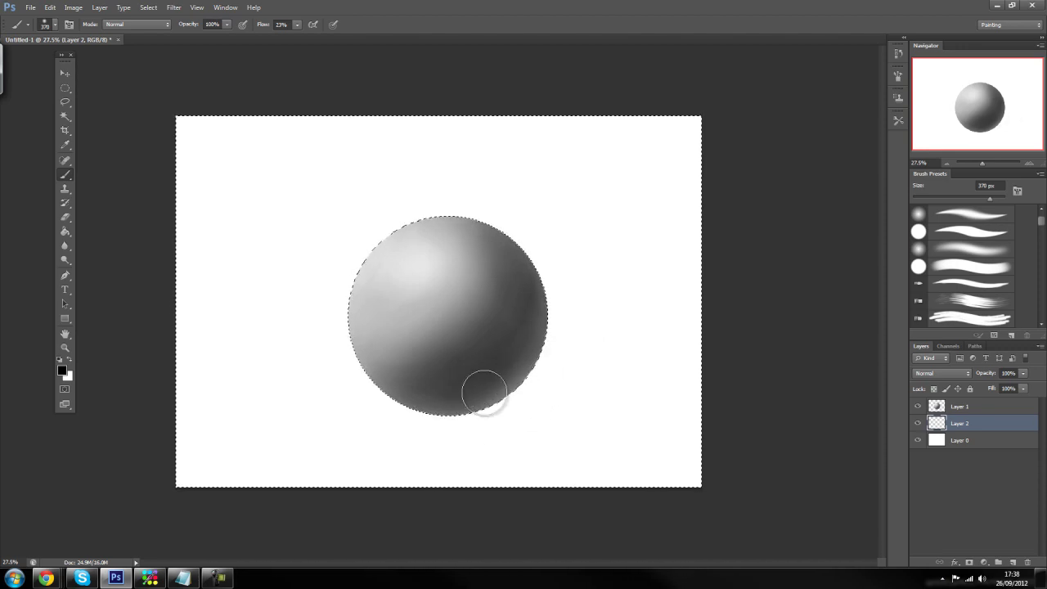
mouse_move(480, 393)
left_mouse_down()
mouse_move(453, 401)
mouse_move(508, 386)
mouse_move(457, 393)
mouse_move(523, 388)
mouse_move(455, 402)
mouse_move(542, 405)
left_mouse_up()
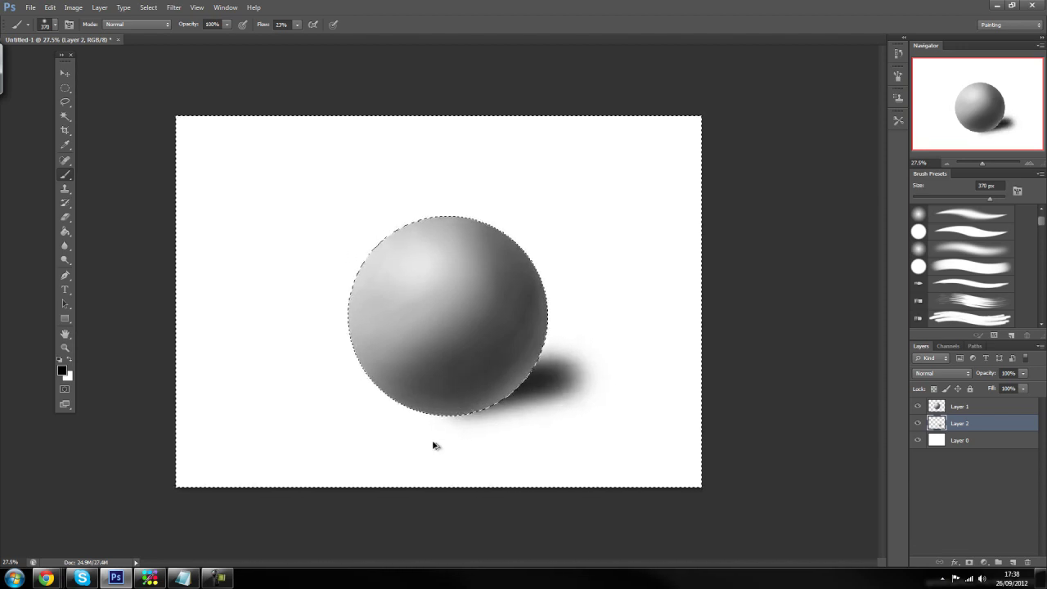
mouse_move(494, 382)
left_mouse_down()
mouse_move(417, 398)
mouse_move(611, 355)
mouse_move(401, 412)
left_mouse_up()
Reduce the brush size to 168 px
right_click(549, 361)
left_click_drag(638, 348, 621, 348)
left_click(582, 312)
key("ctrl+alt+z")
key("ctrl+alt+z")
mouse_move(532, 363)
left_mouse_down()
mouse_move(587, 351)
mouse_move(577, 364)
mouse_move(508, 383)
mouse_move(605, 367)
mouse_move(543, 395)
left_mouse_up()
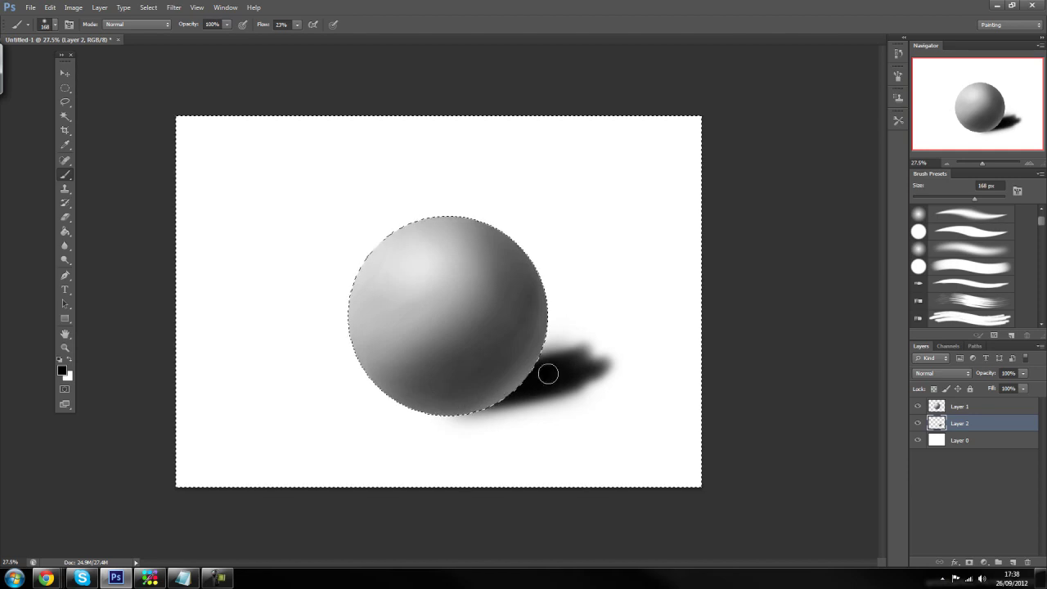
key("ctrl+d")
key("ctrl+alt+z")
key("ctrl+alt+z")
key("ctrl+alt+z")
key("ctrl+alt+z")
key("ctrl+alt+z")
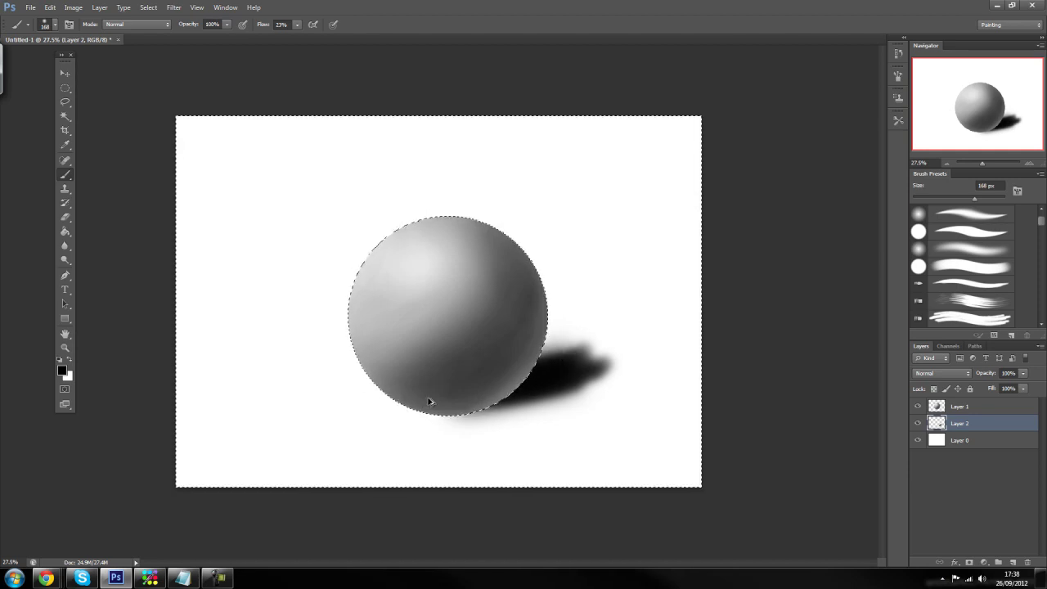
key("ctrl+alt+z")
key("ctrl+alt+z")
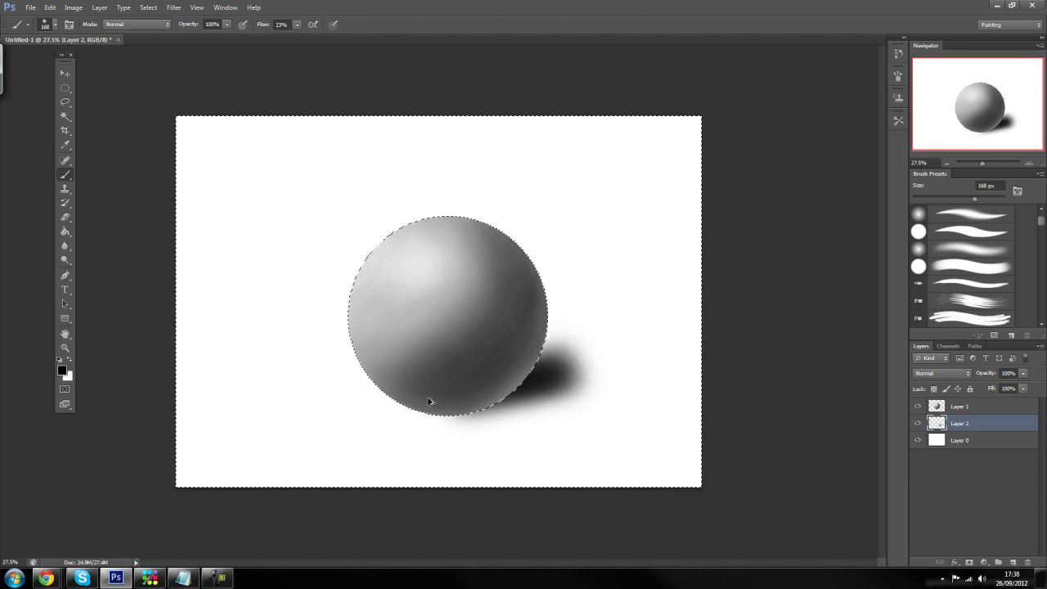
key("ctrl+alt+z")
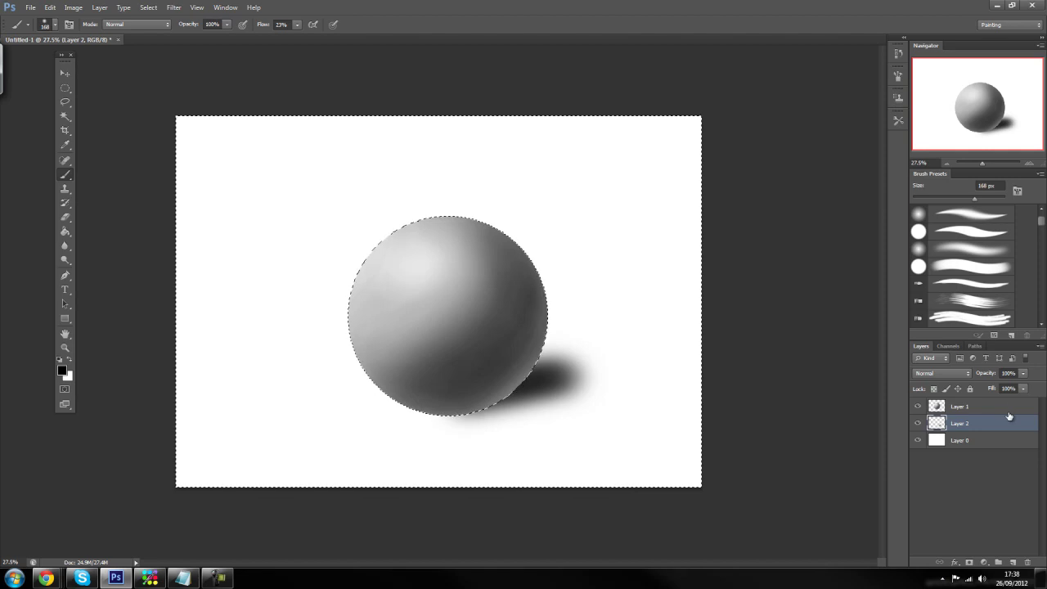
Darken the cast shadow where it meets the sphere with the 168 px black brush, and clear the selection
left_click_drag(462, 410, 500, 393)
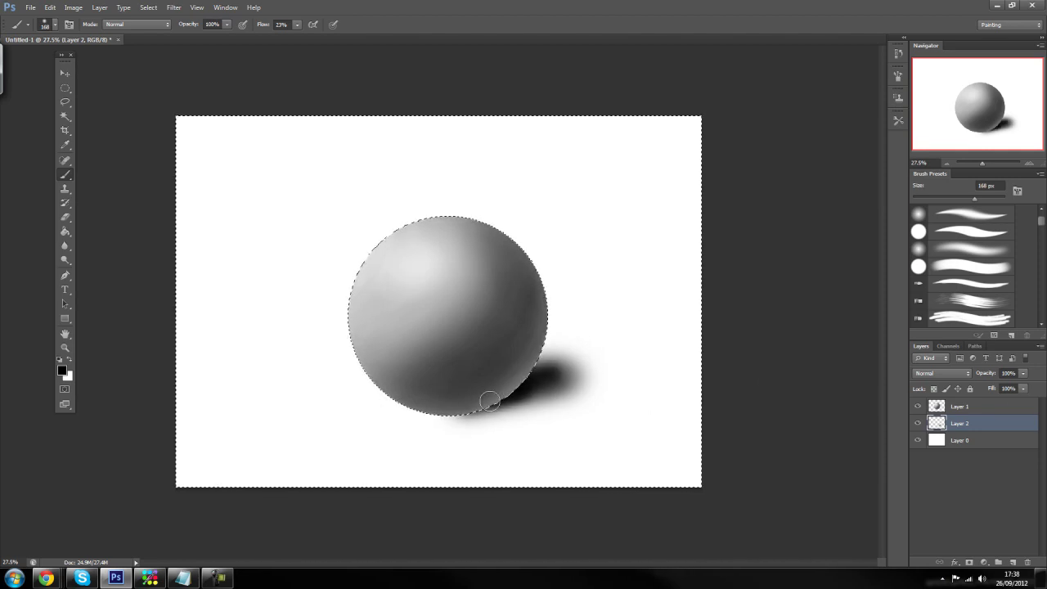
left_click_drag(566, 385, 436, 414)
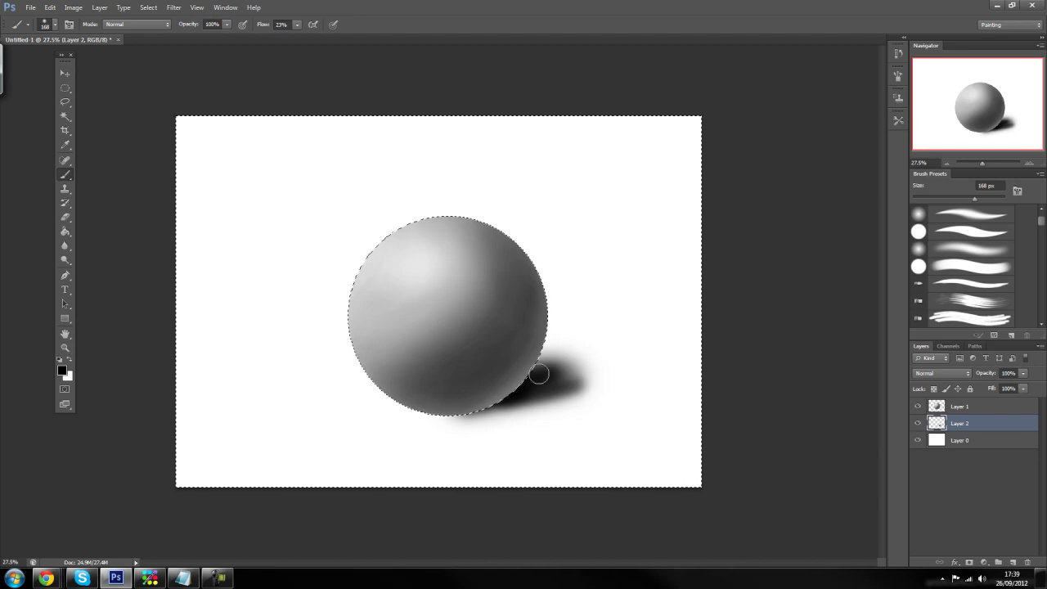
left_click_drag(614, 356, 466, 377)
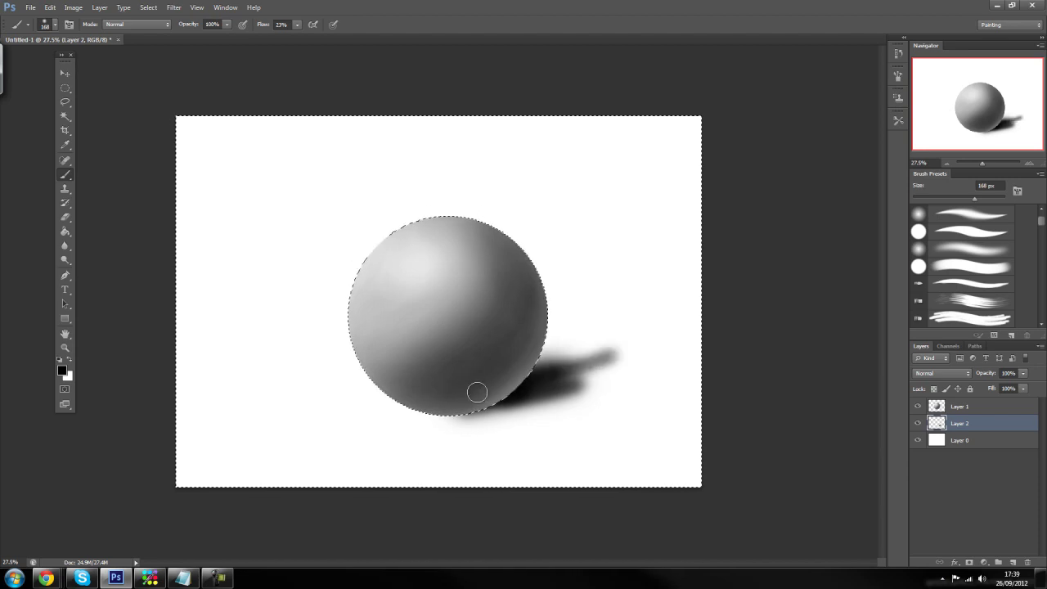
key("ctrl+shift+s")
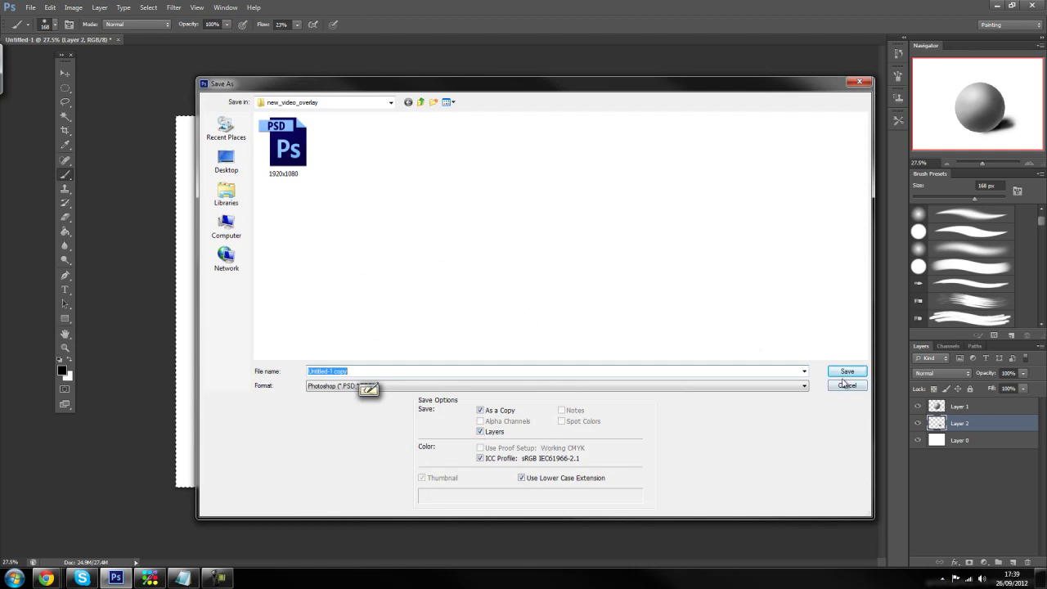
left_click(847, 386)
Examine the sphere's shading and cast shadow from a distance and close up
scroll(605, 396, "down", 4)
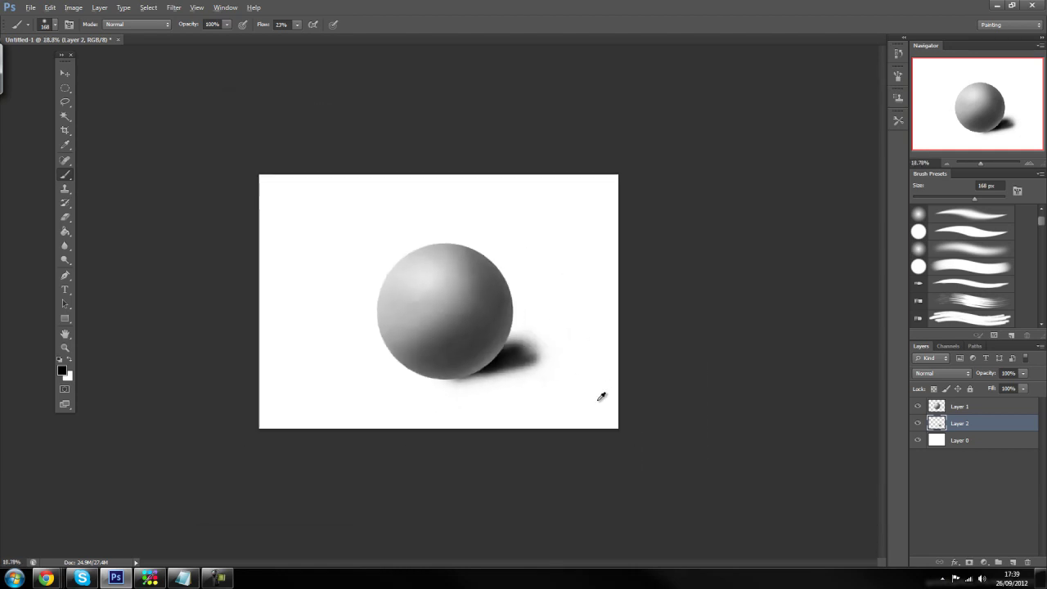
scroll(233, 342, "down", 8)
left_click_drag(182, 348, 194, 344)
scroll(179, 330, "up", 6)
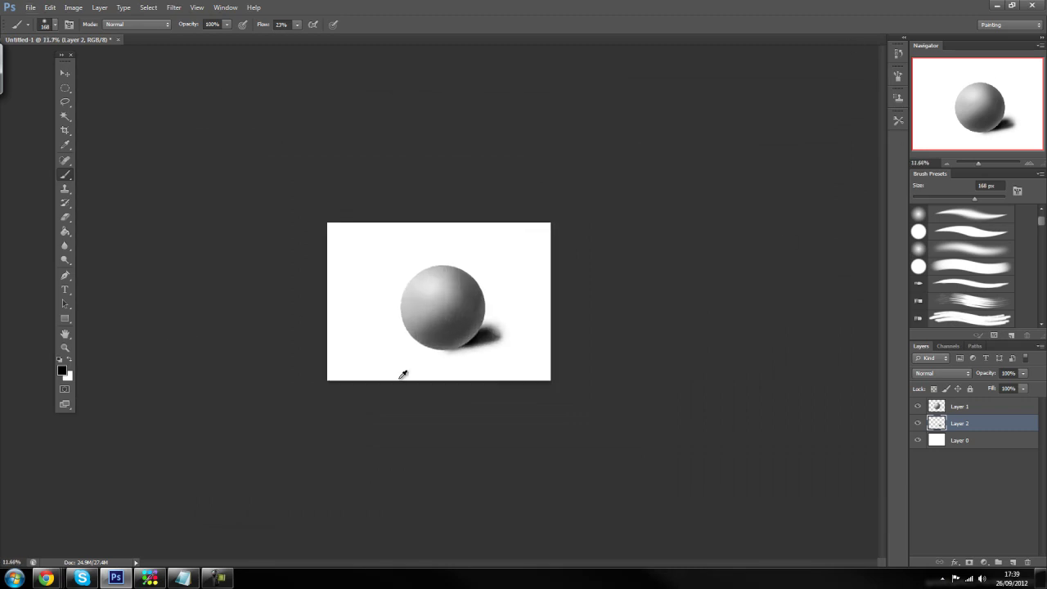
scroll(330, 309, "up", 11)
scroll(487, 381, "up", 12)
left_click_drag(562, 430, 538, 300)
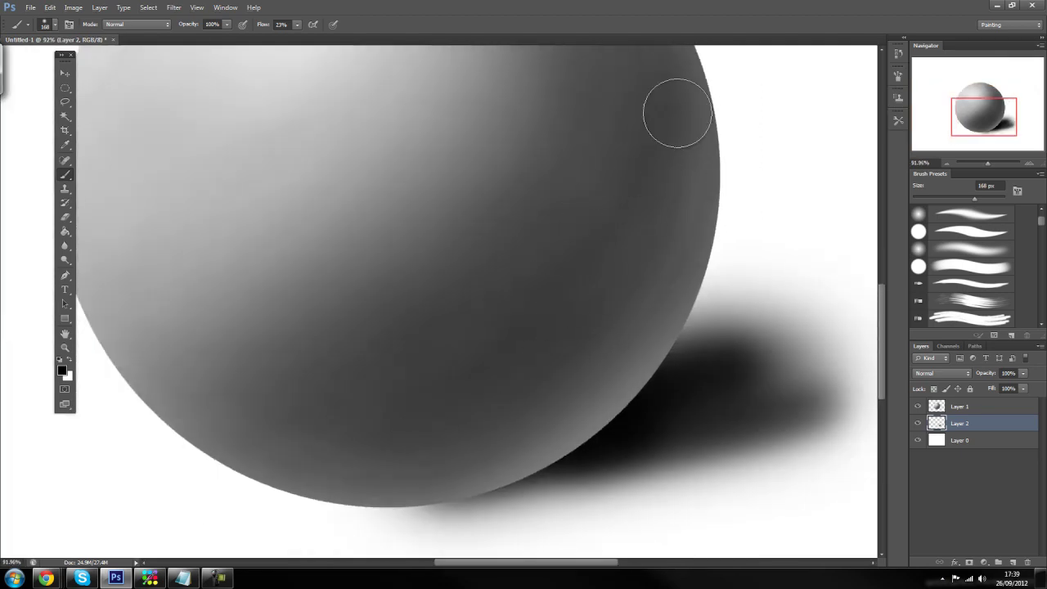
scroll(435, 348, "up", 6)
scroll(695, 283, "down", 4)
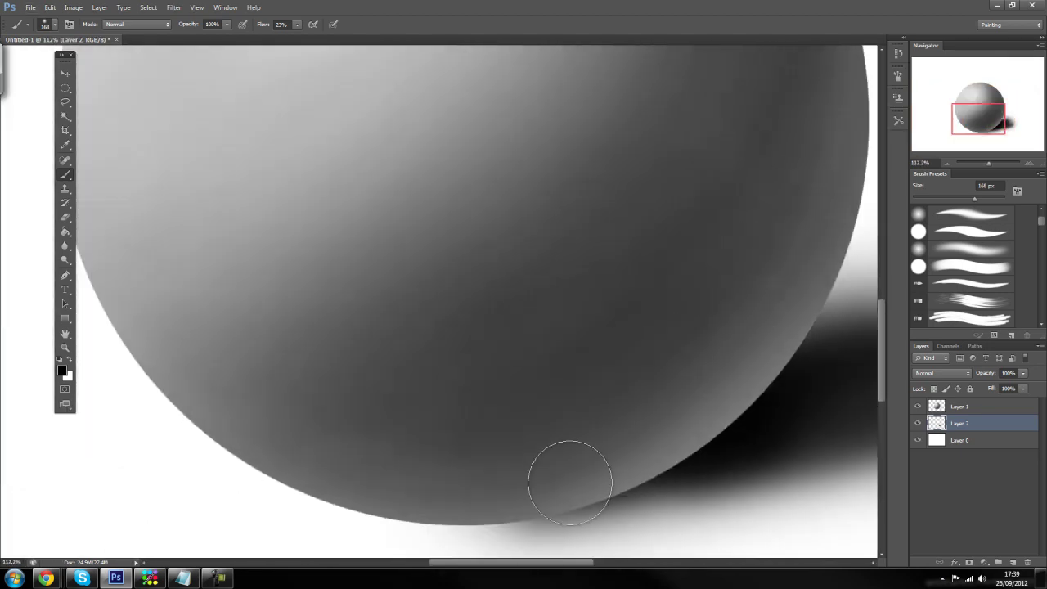
left_click_drag(707, 379, 490, 432)
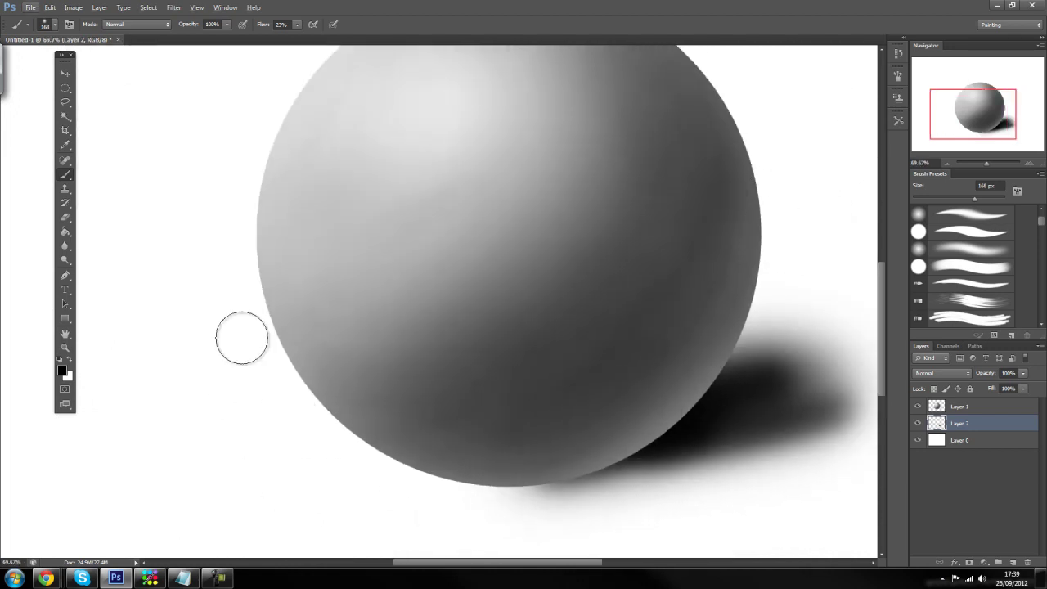
scroll(602, 246, "up", 5)
scroll(598, 227, "down", 6)
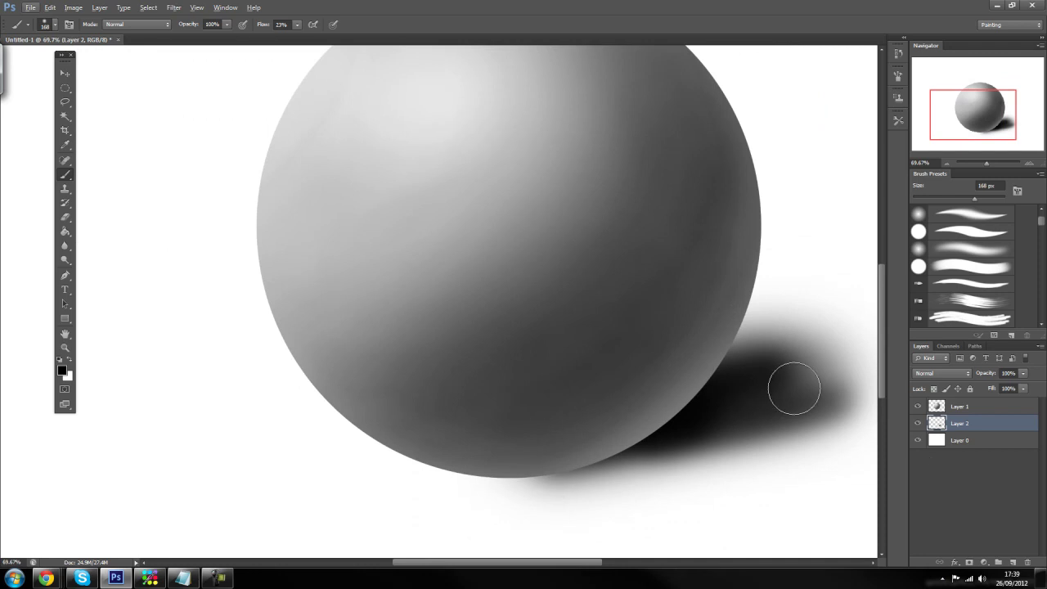
scroll(672, 412, "down", 4)
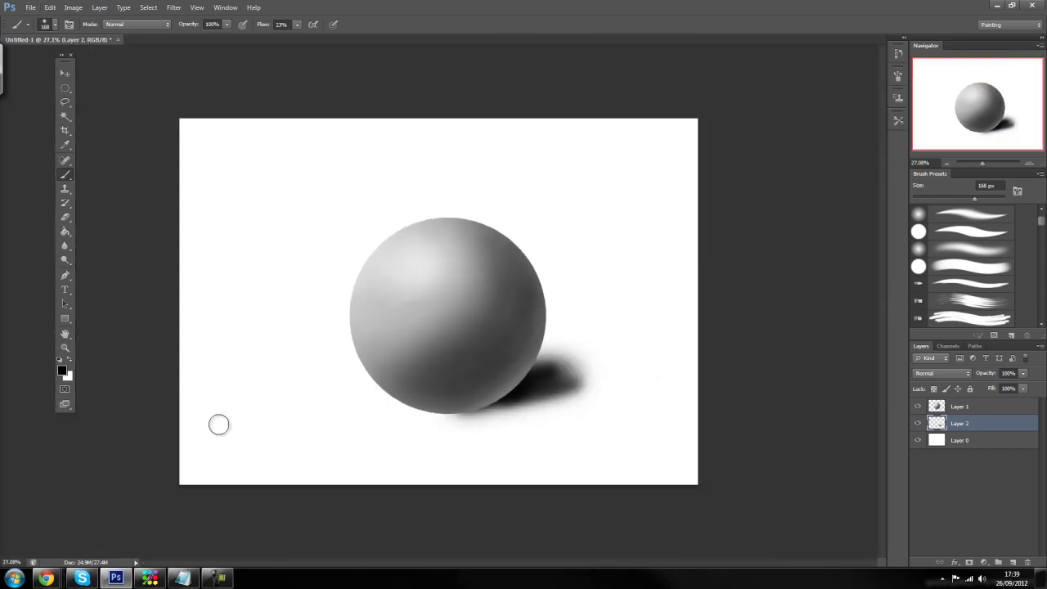